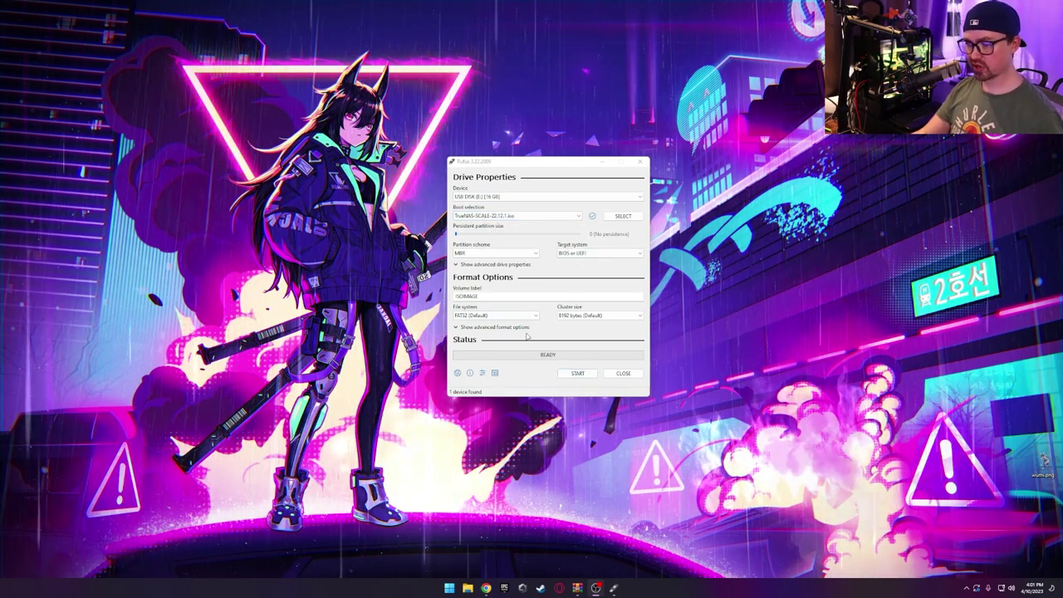
- Write TrueNAS-SCALE-22.12.1.iso to the 16 GB USB disk in ISO Image mode, accepting the erasure of its data
left_click(575, 374)
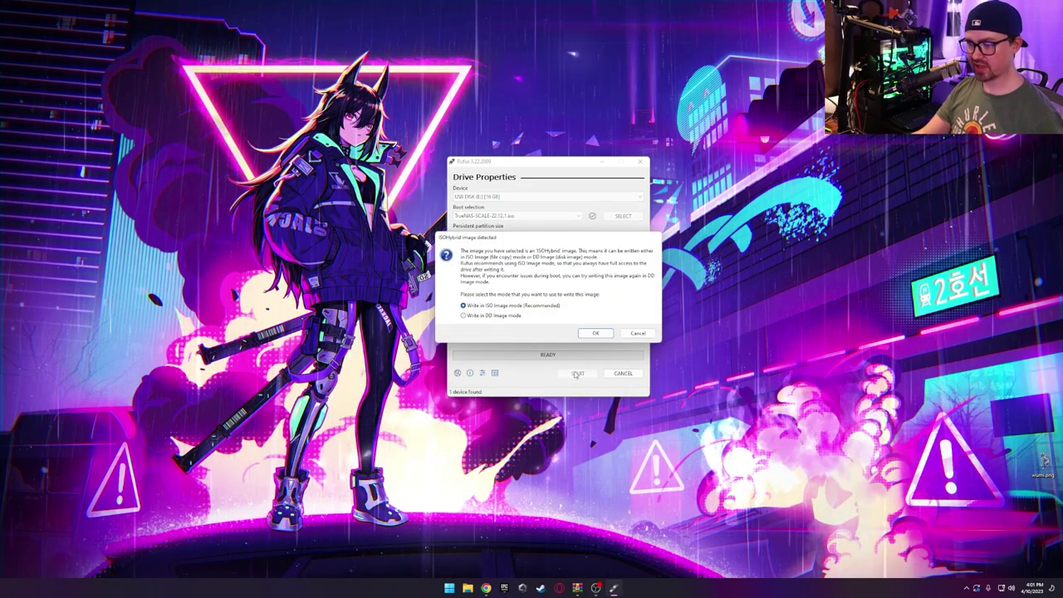
left_click(592, 334)
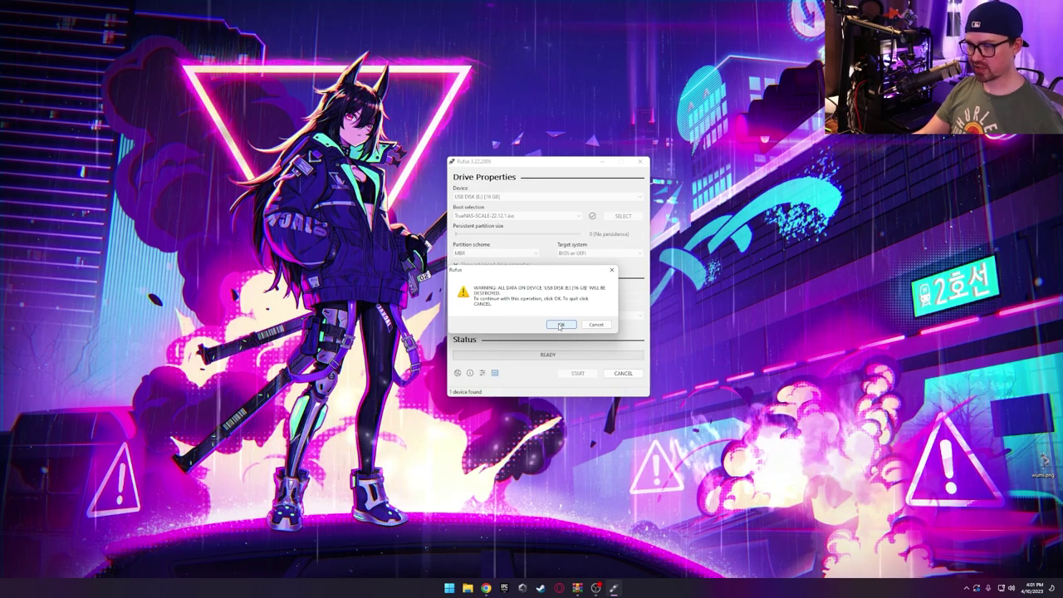
left_click(560, 324)
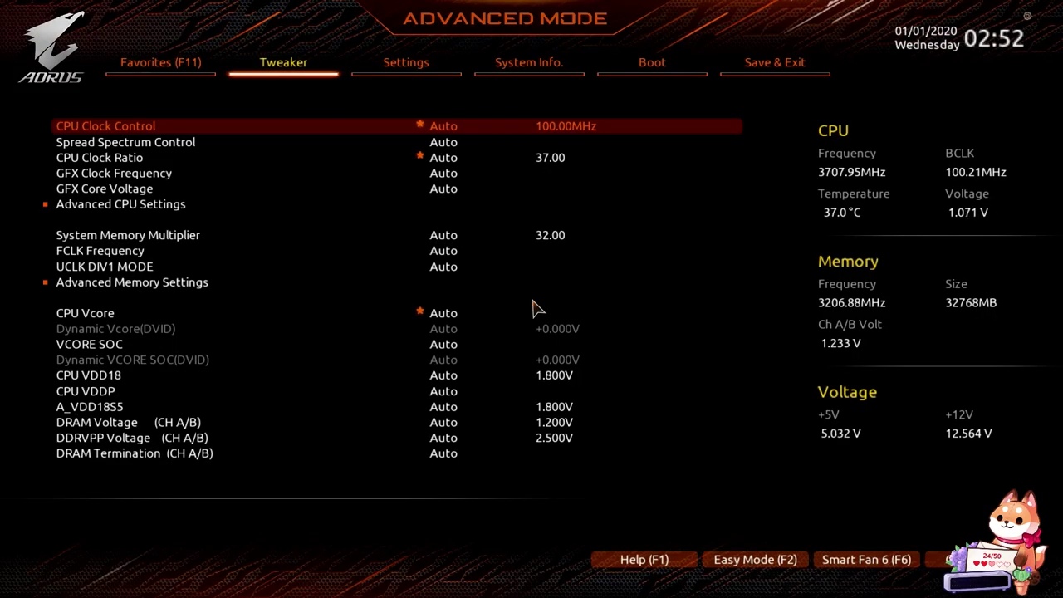
- Set Boot Option #2 in the BIOS boot priorities to P2: KINGSTON SA400S37480G
key("Right")
key("Right")
key("Right")
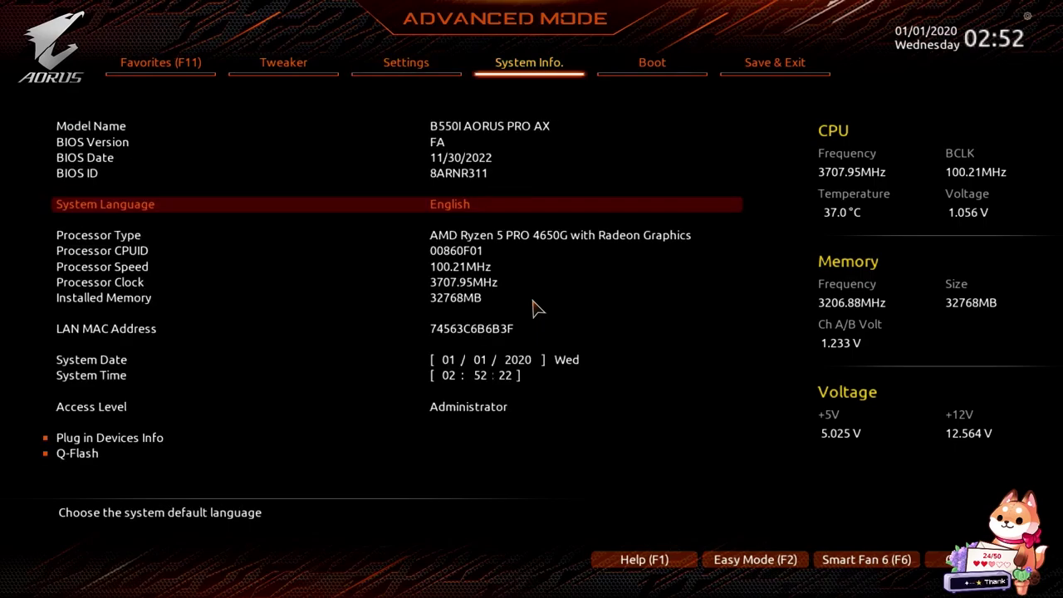
key("Right")
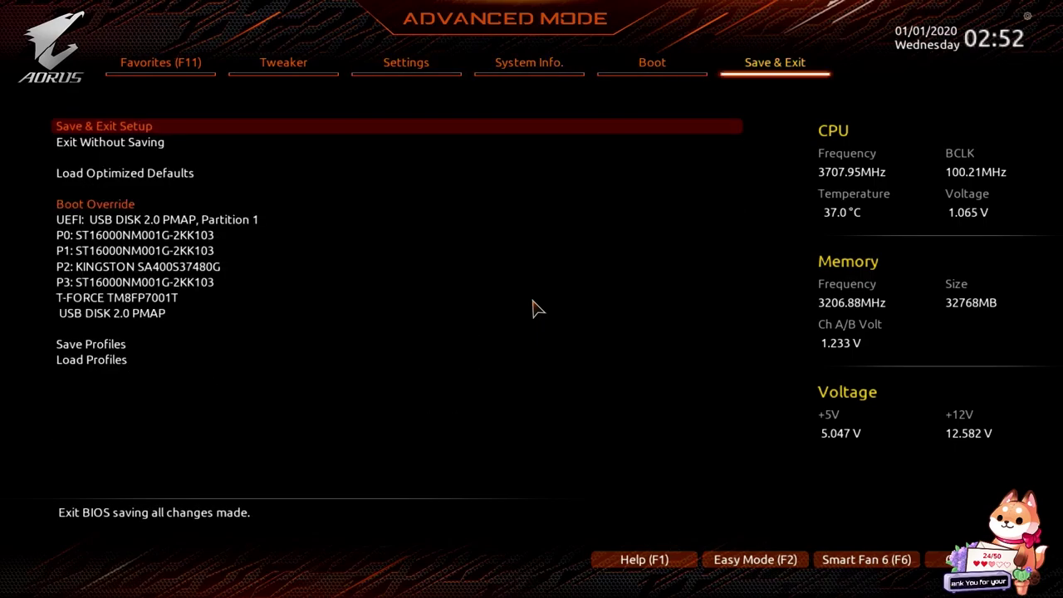
key("Left")
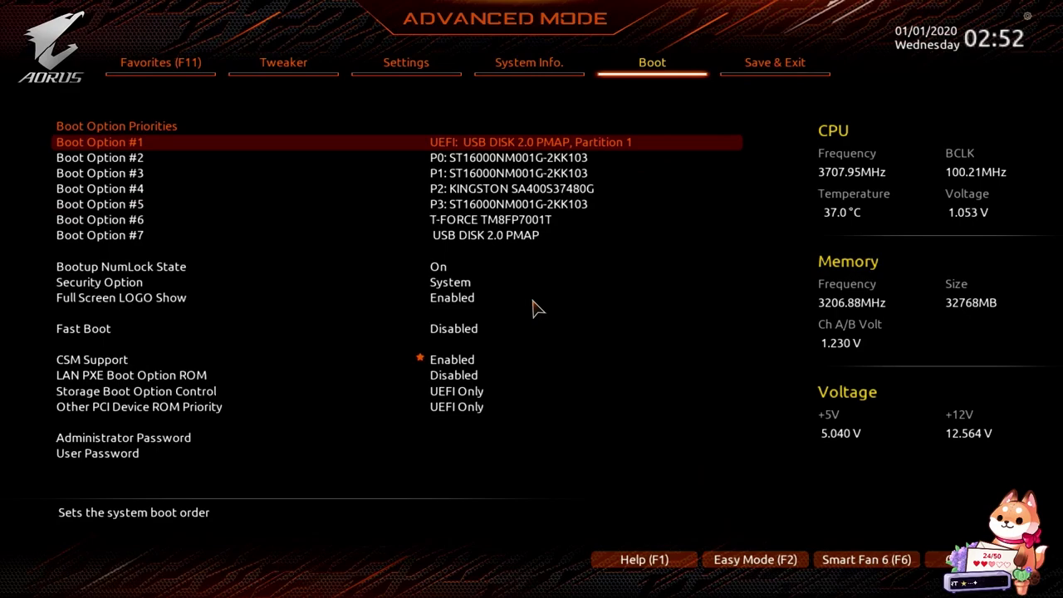
key("Down")
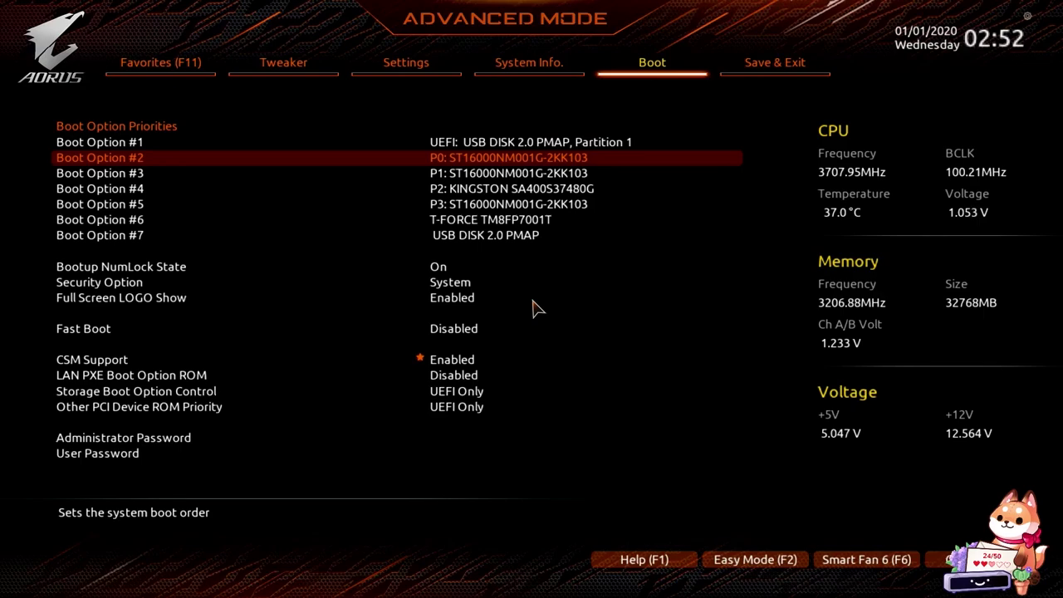
key("Down")
key("Down")
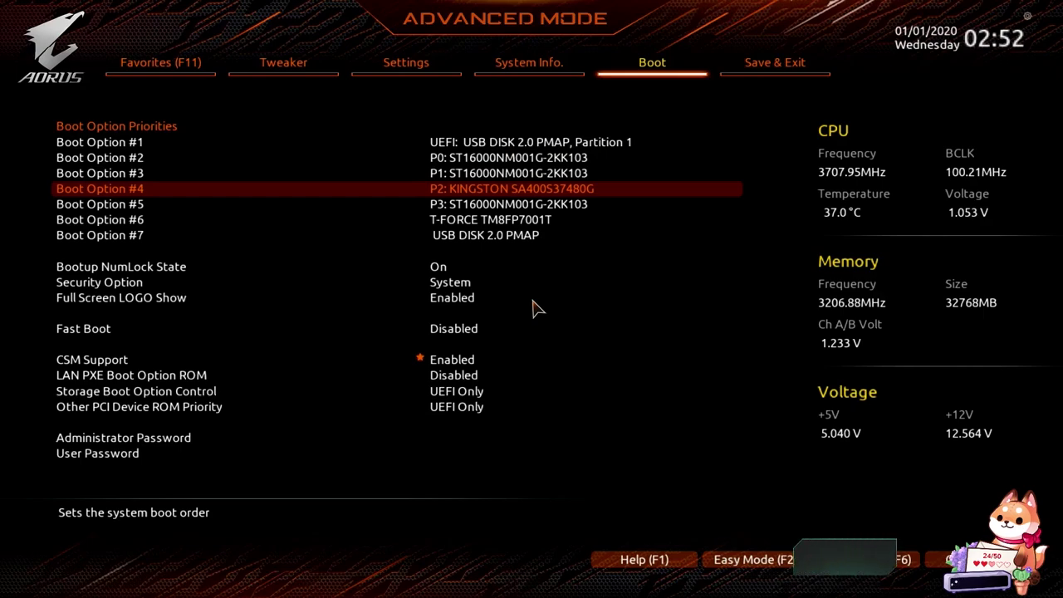
key("Up")
key("Up")
key("Return")
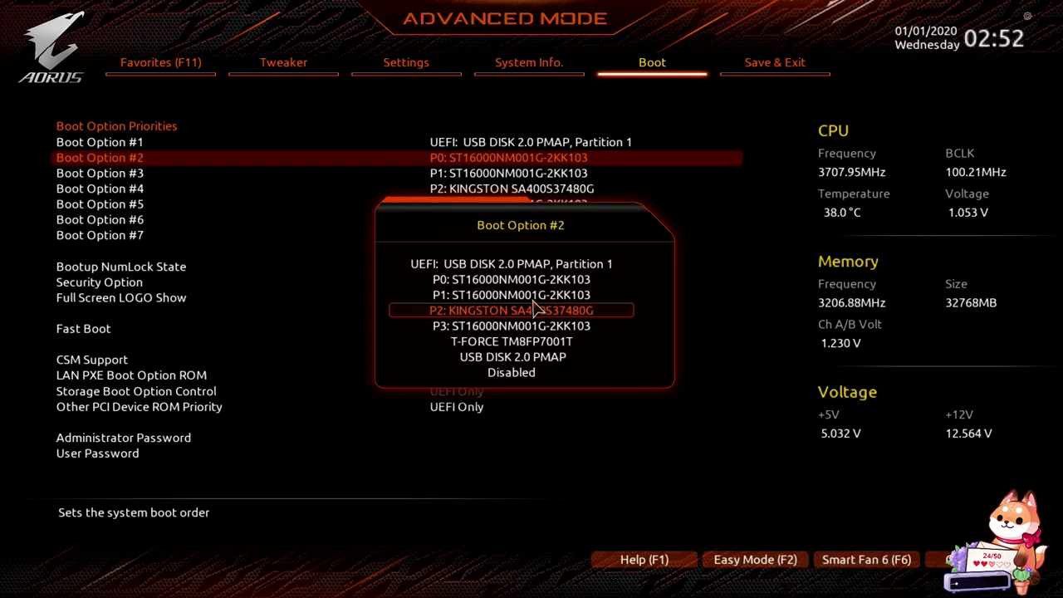
key("Return")
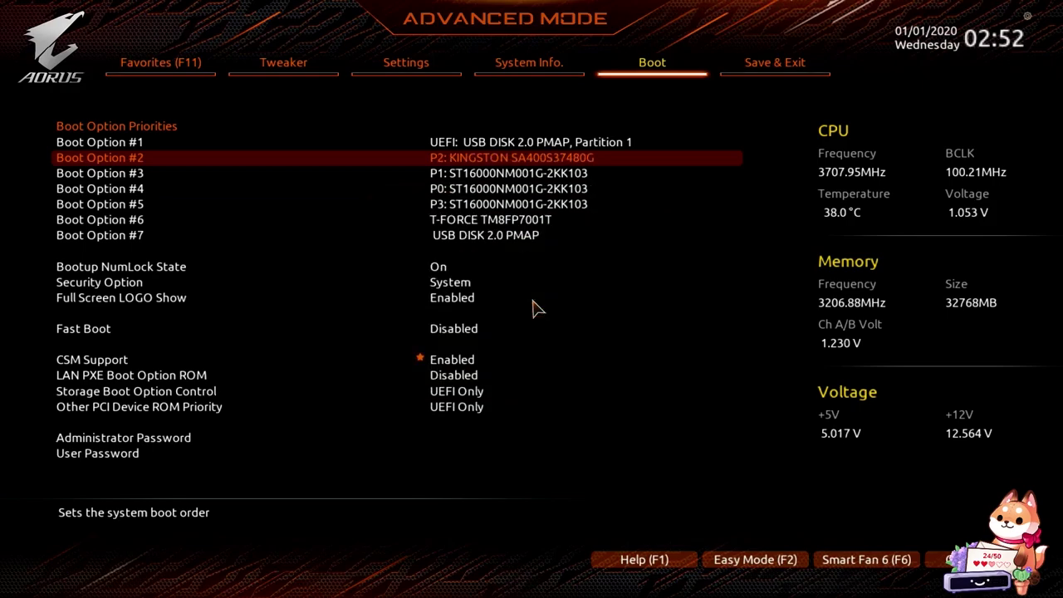
- Review the order of the remaining drives in the boot option priorities
key("Down")
key("Down")
key("Down")
key("Up")
key("Up")
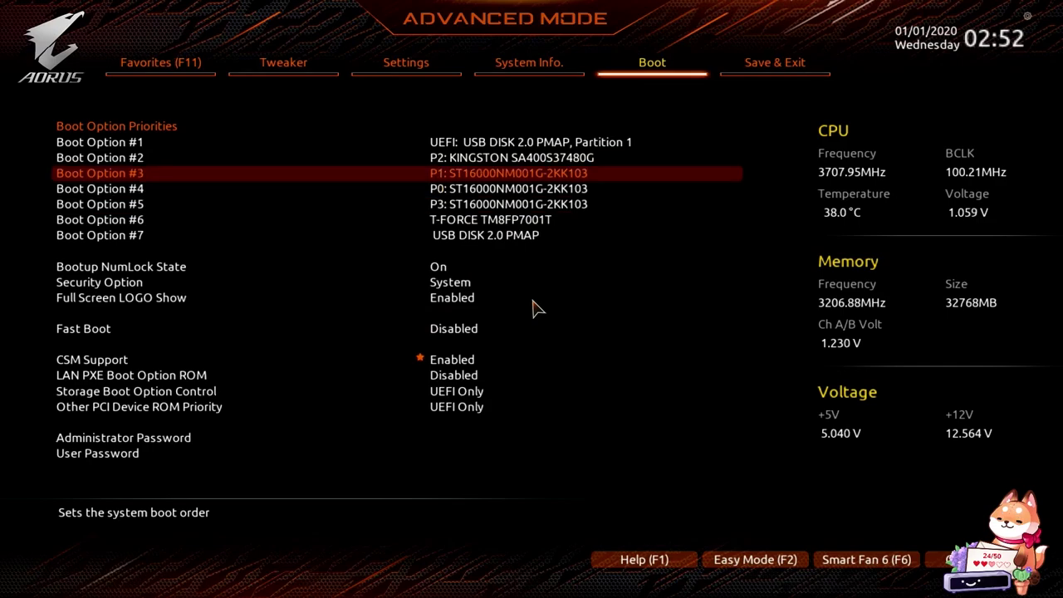
key("Down")
key("Down")
key("Up")
key("Up")
key("Up")
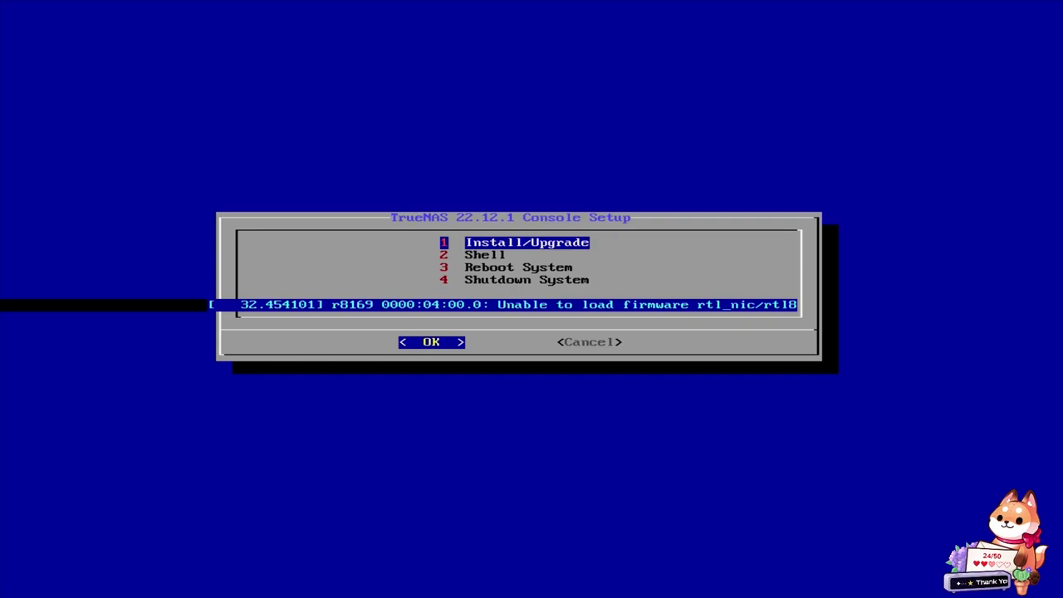
- Install TrueNAS on the KINGSTON SA400S3 drive (sdd), agreeing to erase all its partitions and data
key("Return")
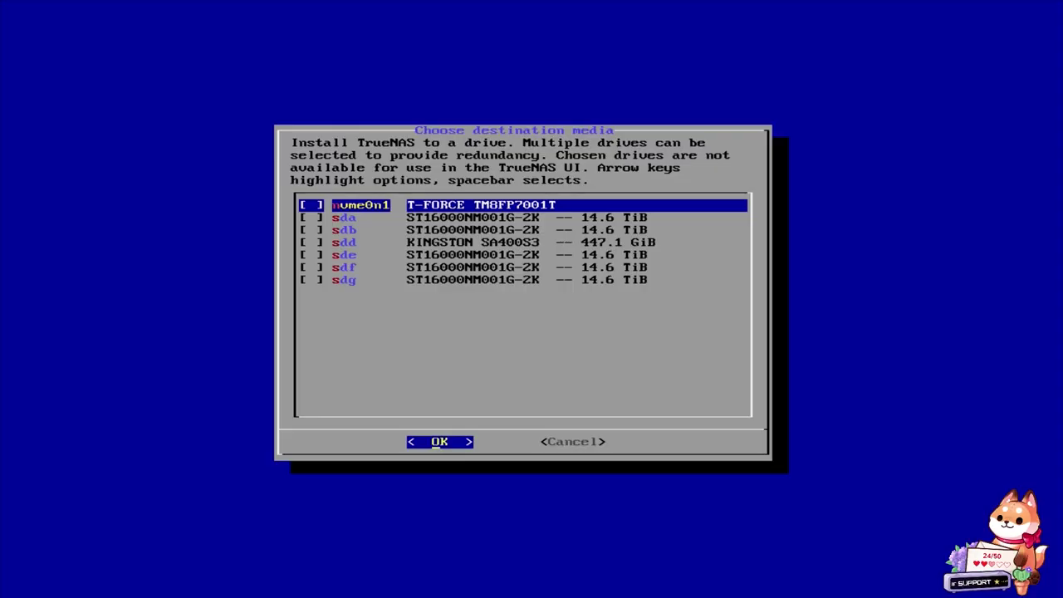
key("Down")
key("Down")
key("Down")
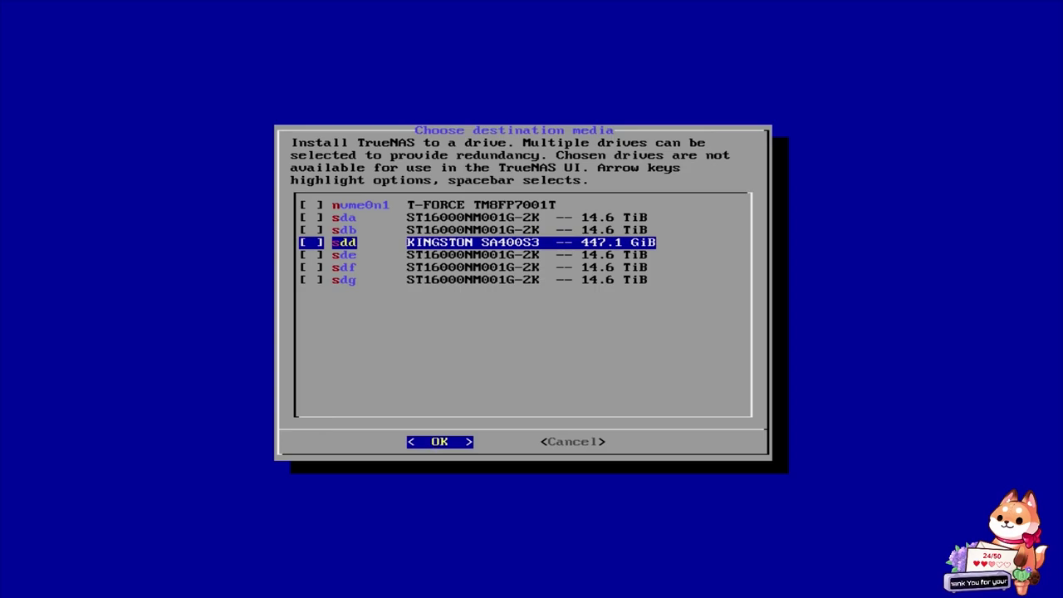
key("space")
key("Return")
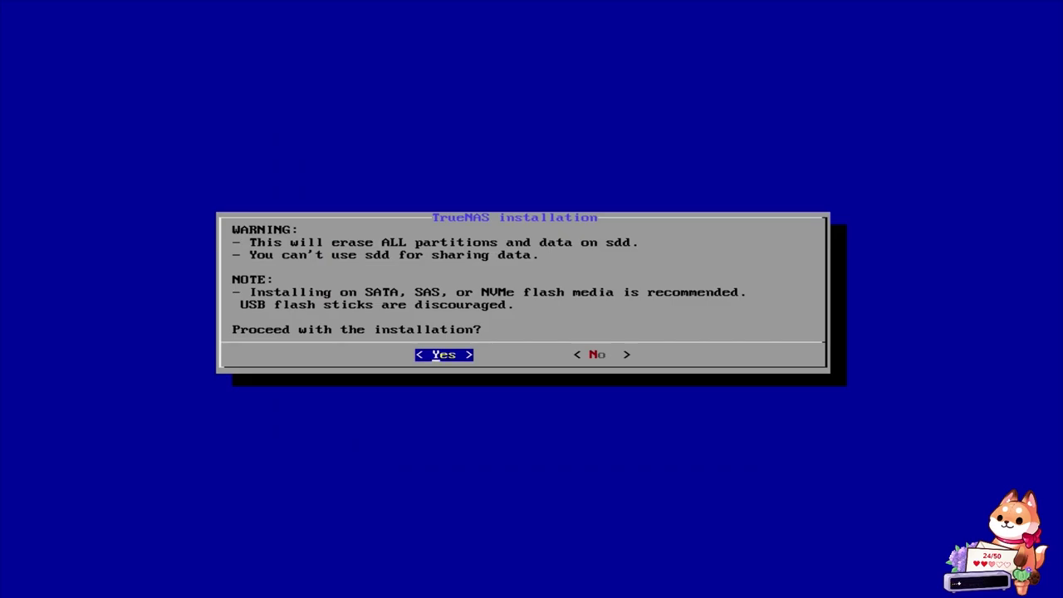
key("Return")
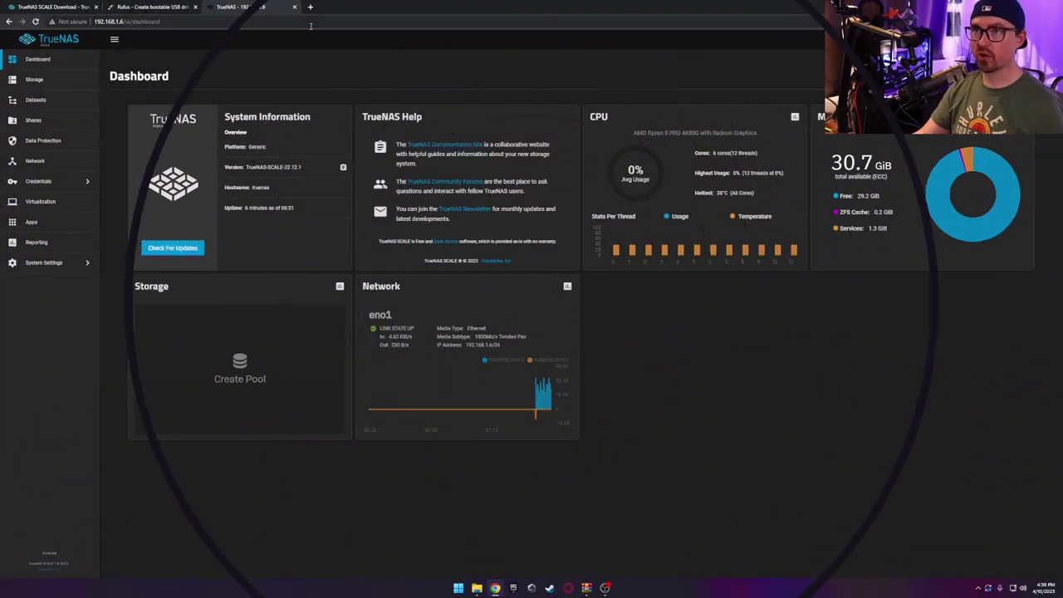
- Examine the DHCP and IP address alias settings of the eno1 network interface without changing them
left_click(68, 161)
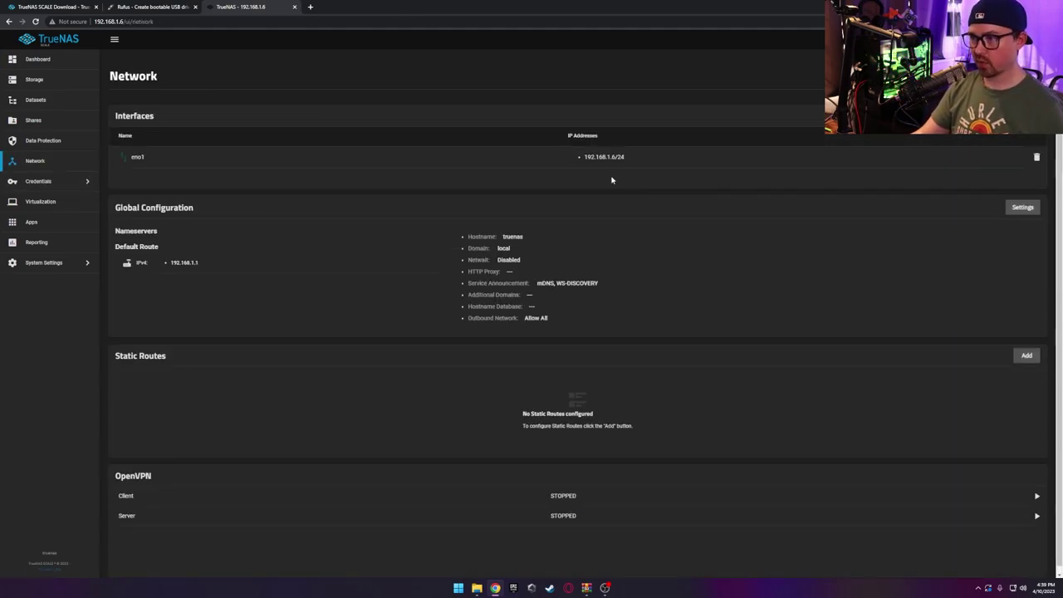
left_click(669, 159)
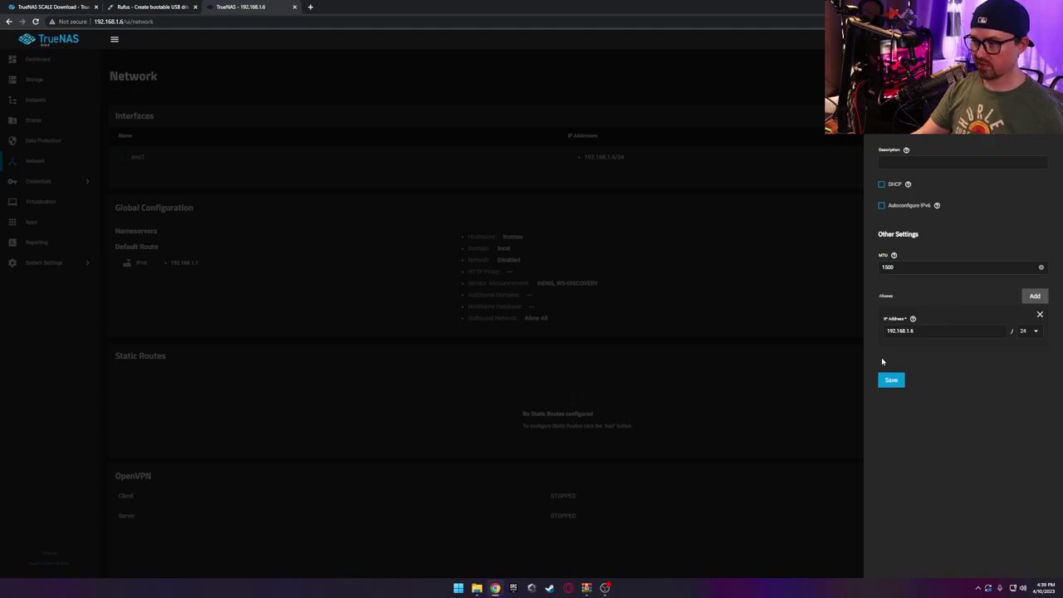
left_click(808, 209)
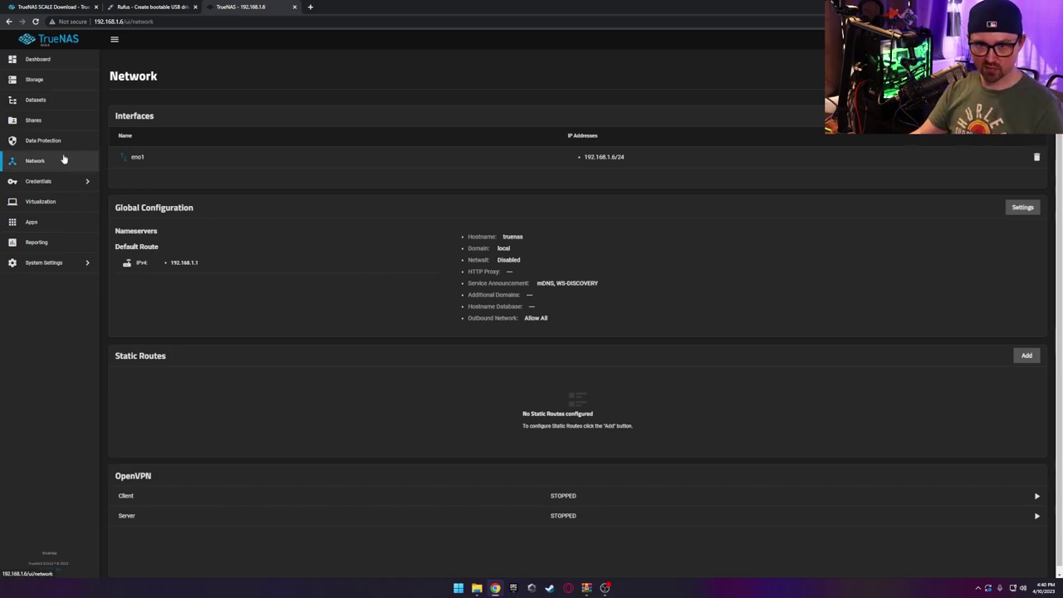
- Start a new storage pool and add the five HDDs sda, sdb, sdd, sde and sdf to its data vdev
left_click(59, 80)
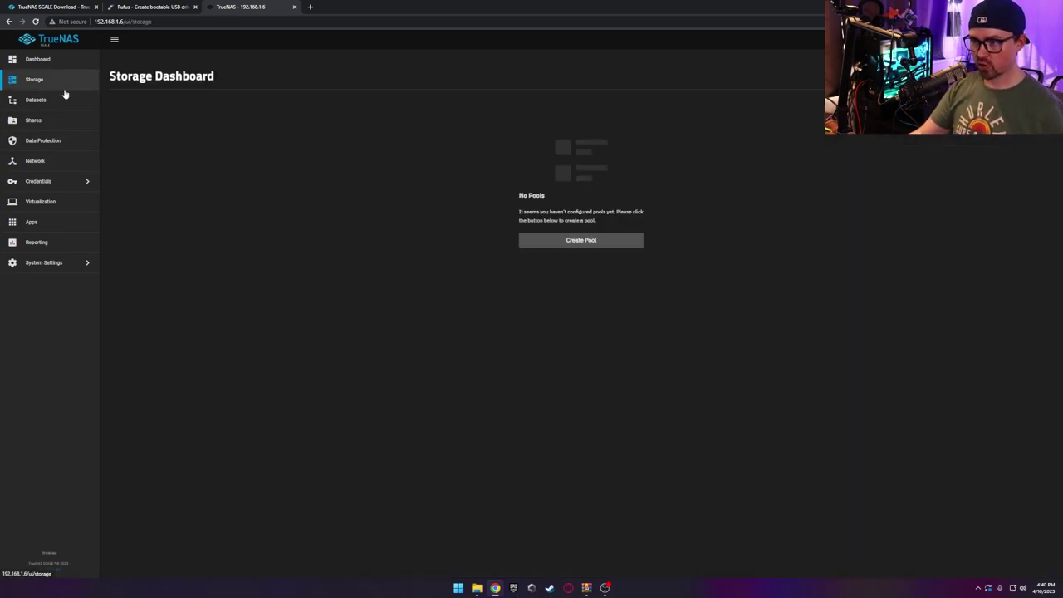
left_click(583, 241)
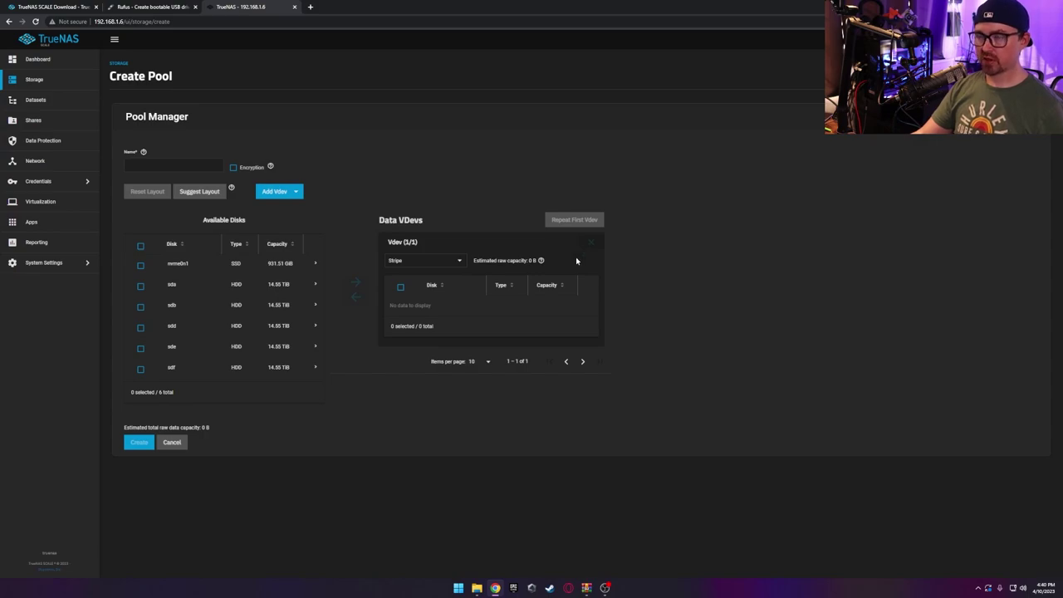
left_click(287, 291, "shift")
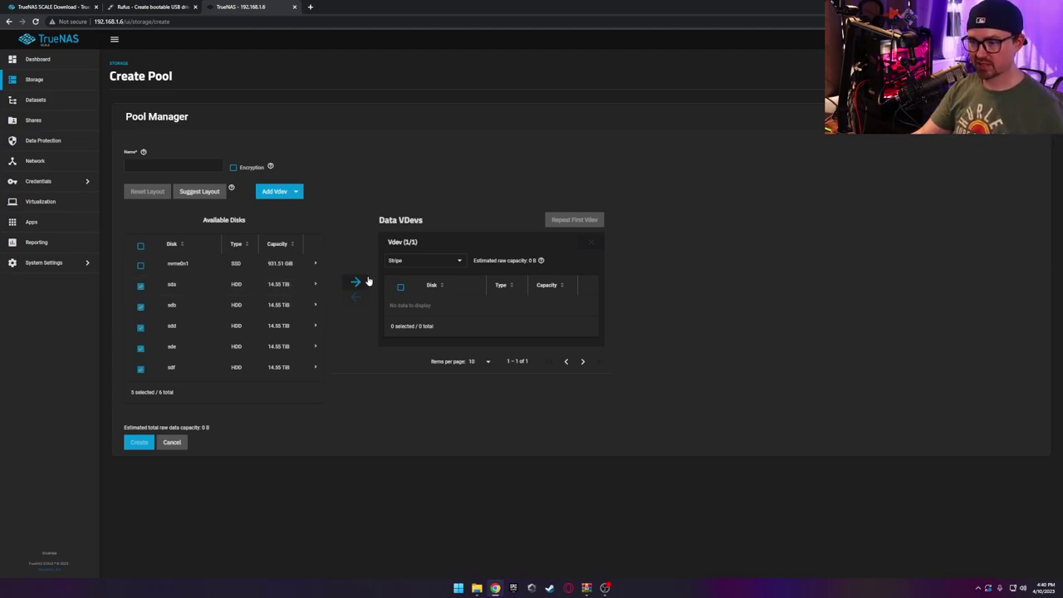
left_click(357, 284)
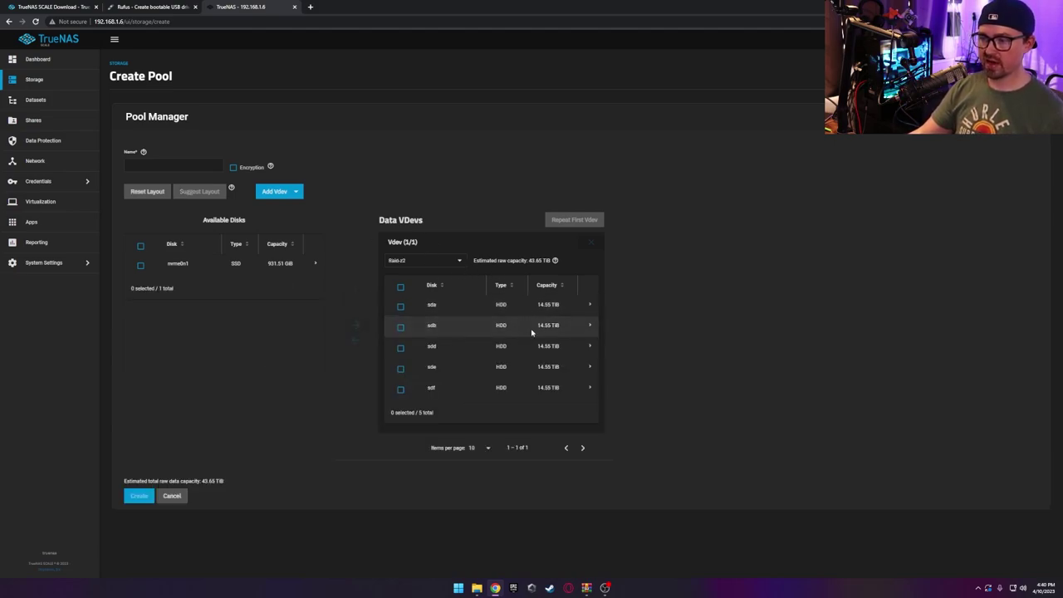
- Compare the data vdev layout options by trying Mirror, and set the layout back to Raid-z2
left_click(461, 263)
left_click(462, 263)
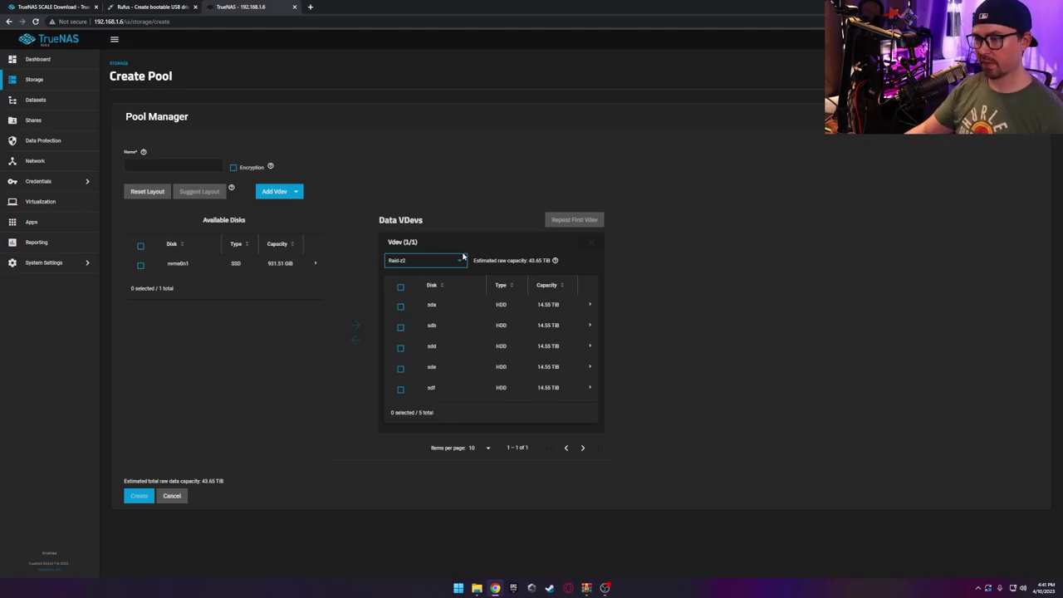
left_click(459, 262)
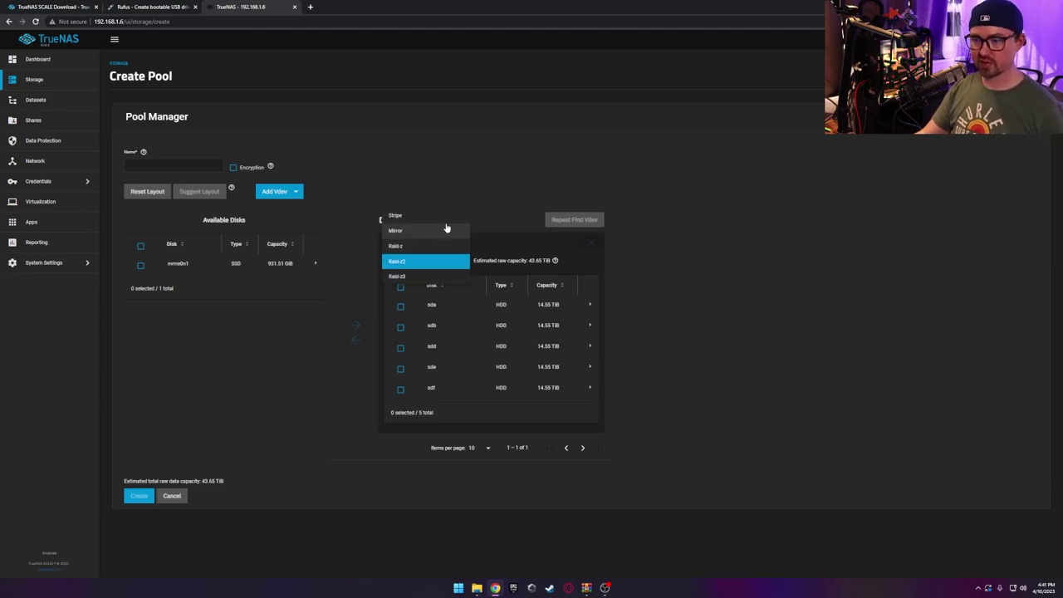
left_click(444, 235)
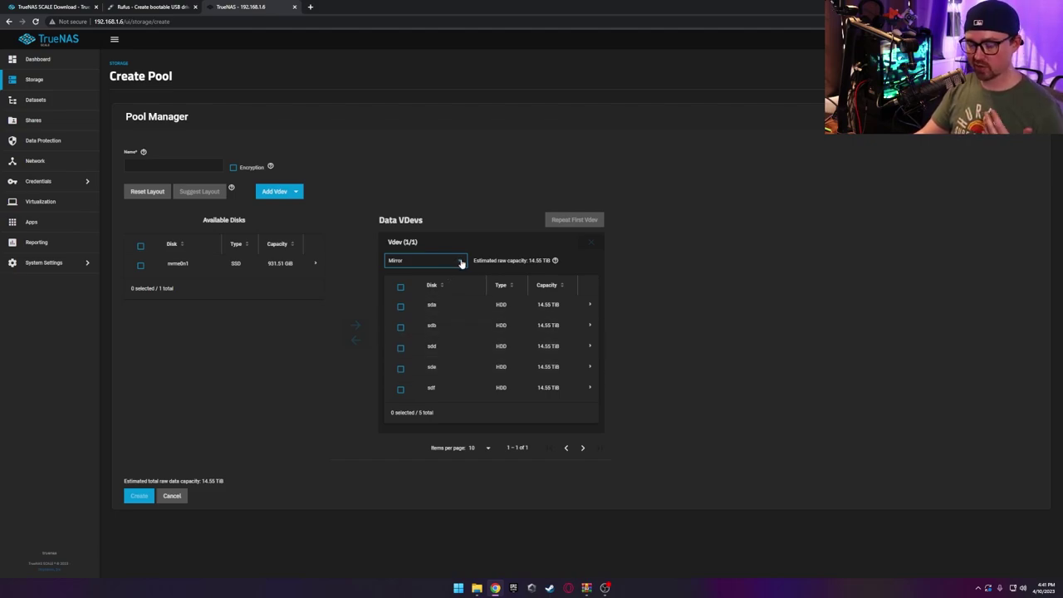
left_click(463, 264)
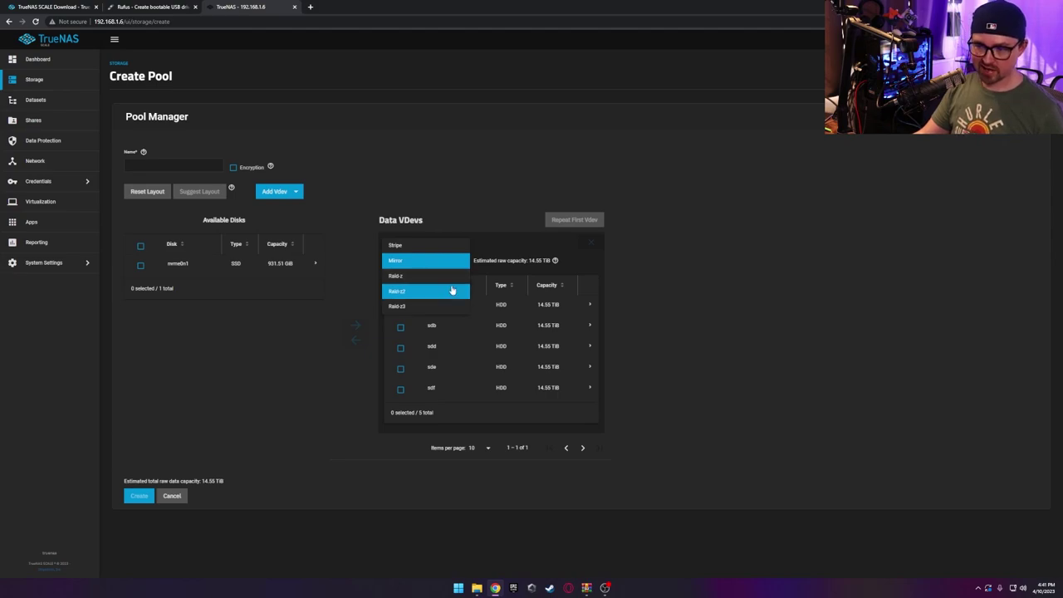
left_click(451, 288)
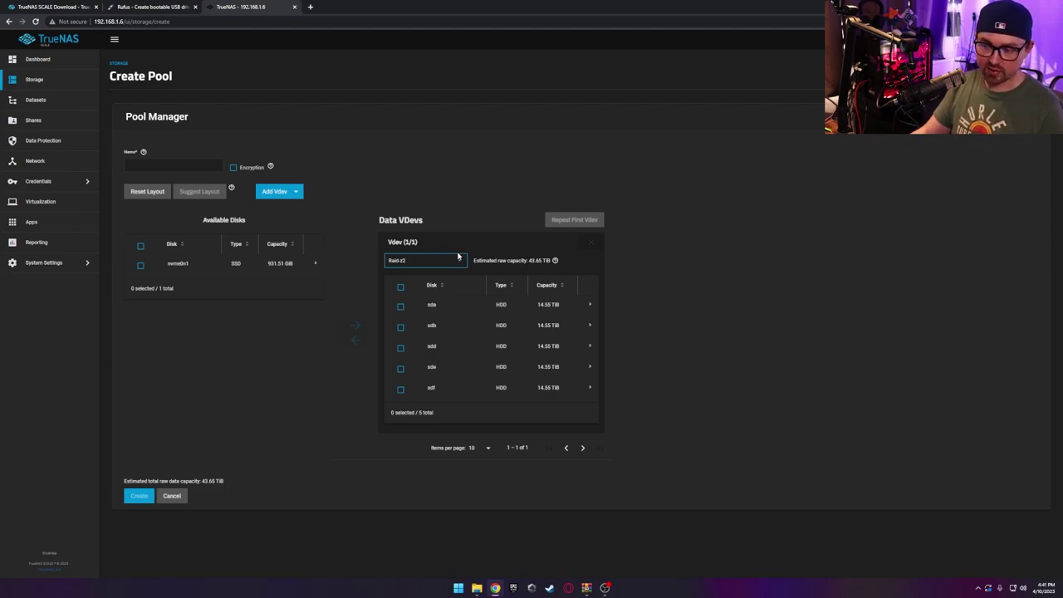
left_click(461, 261)
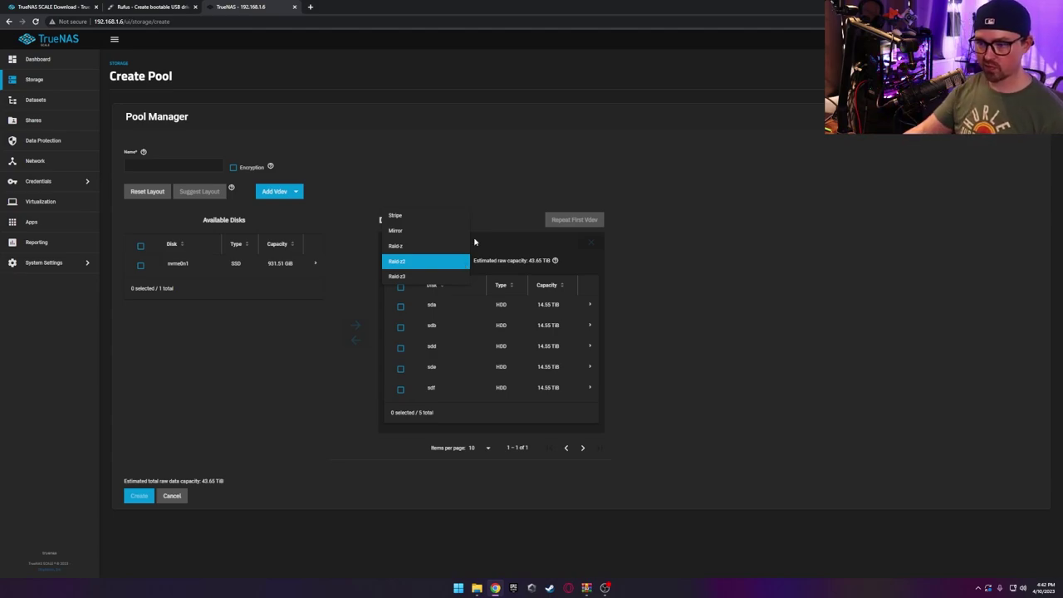
left_click(434, 262)
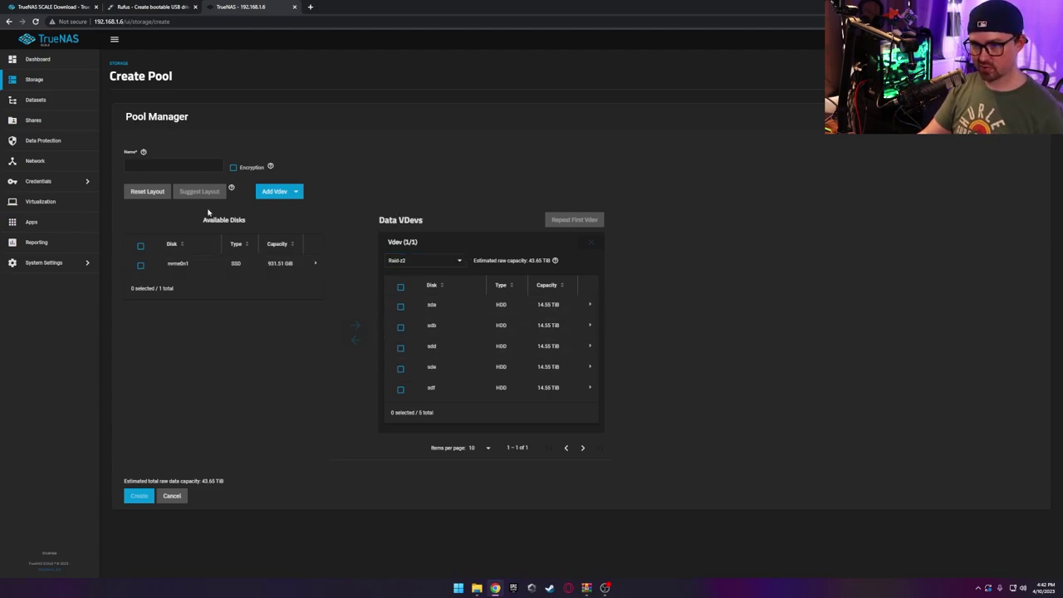
- Name the new pool jedi1
left_click(157, 166)
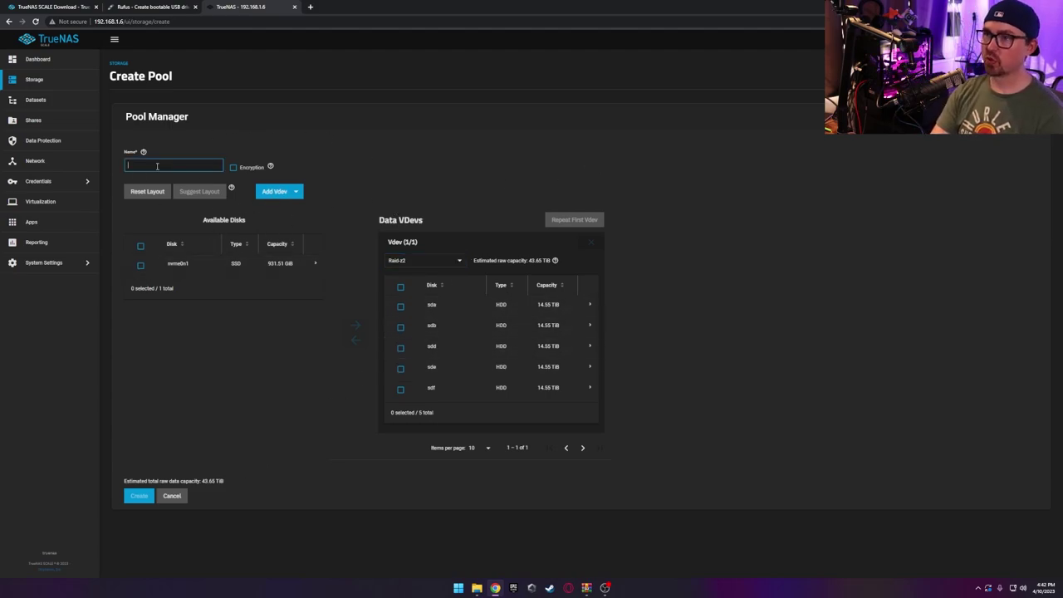
type("jedi1")
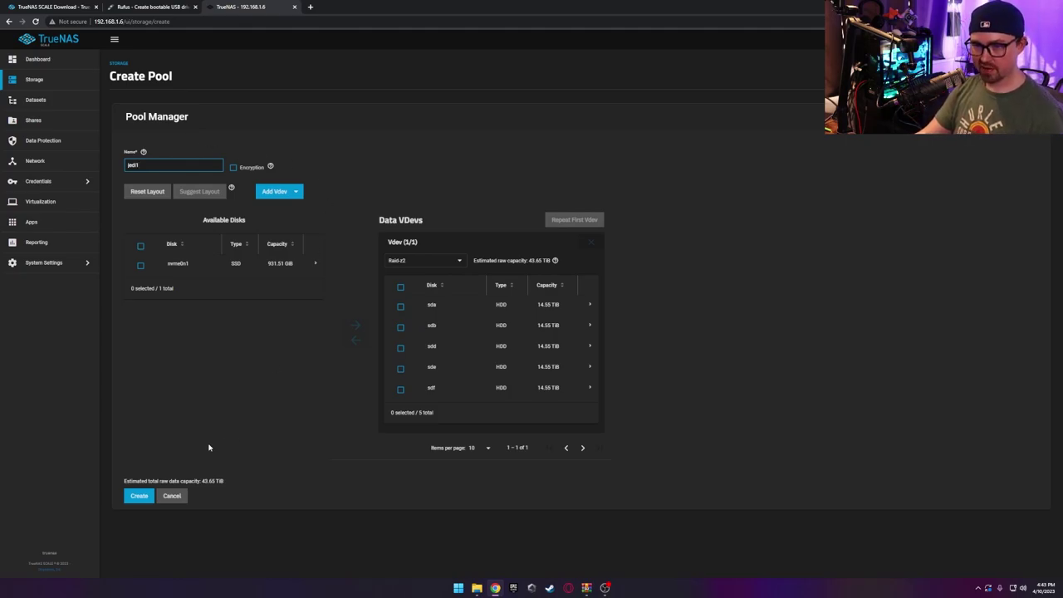
- Read the pool encryption help and try enabling encryption, backing out at the warning
left_click(270, 166)
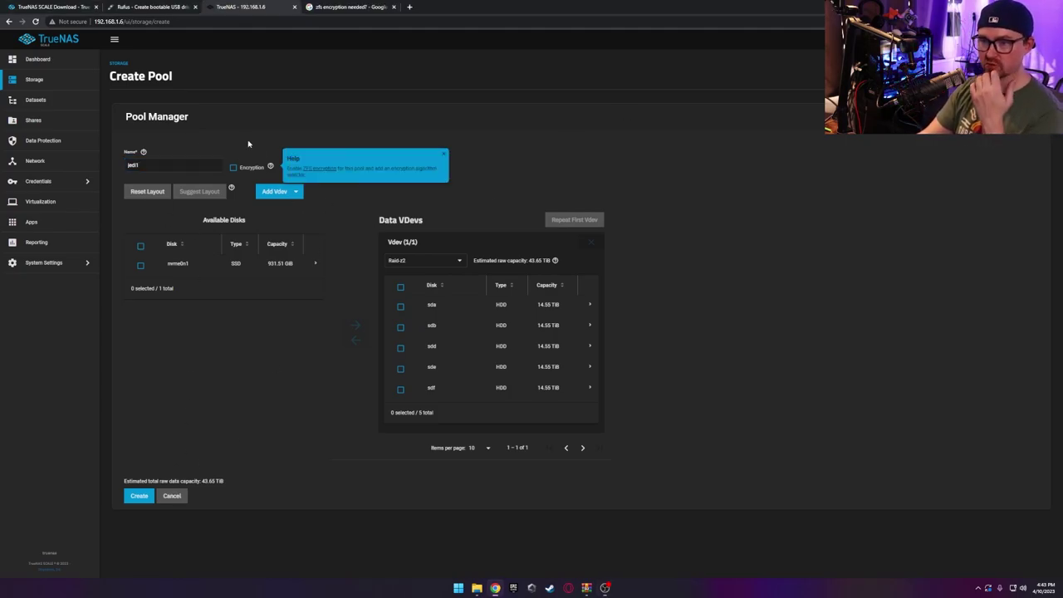
left_click(234, 169)
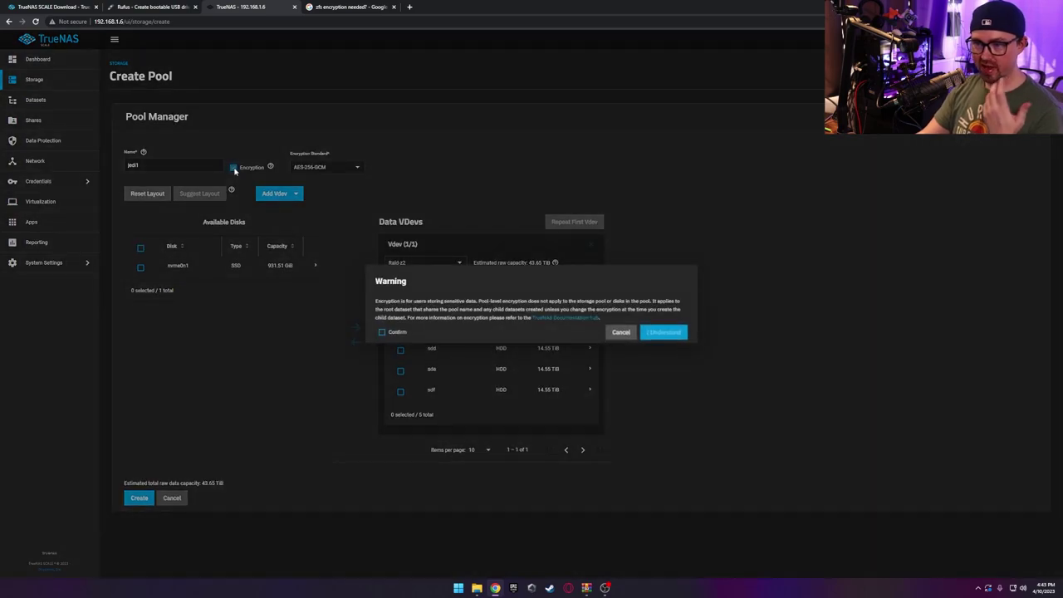
left_click(621, 332)
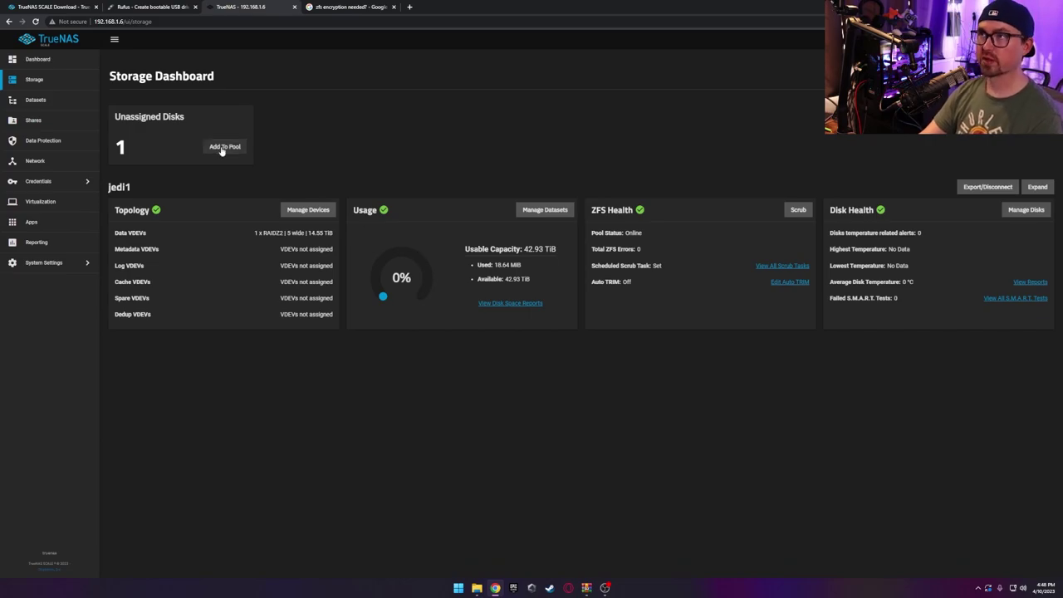
- Start adding the unassigned 931.51 GiB NVMe disk to the existing pool jedi1
left_click(222, 150)
left_click(427, 328)
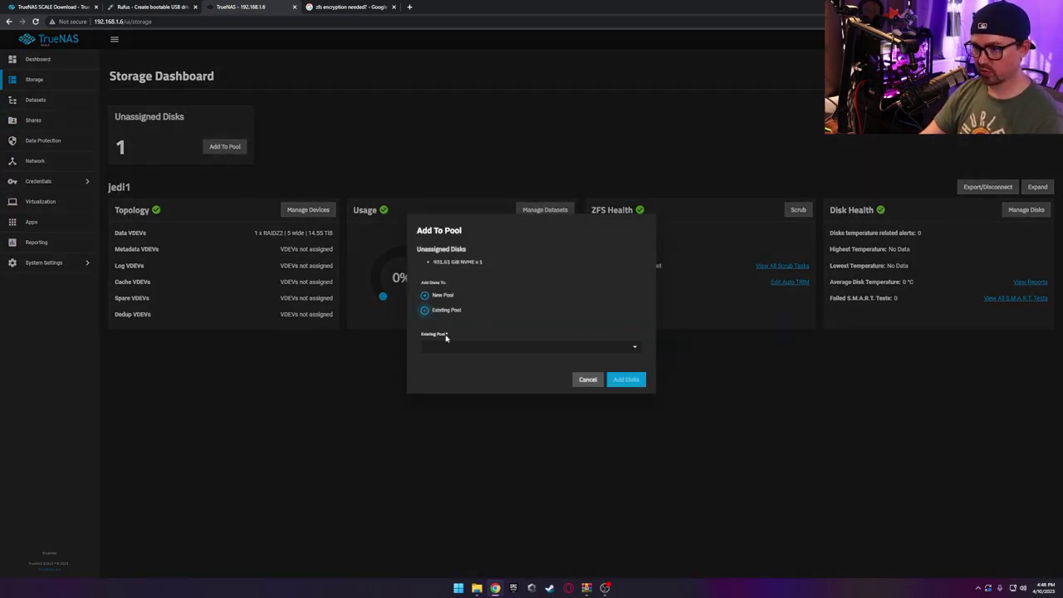
left_click(616, 355)
left_click(493, 355)
left_click(631, 380)
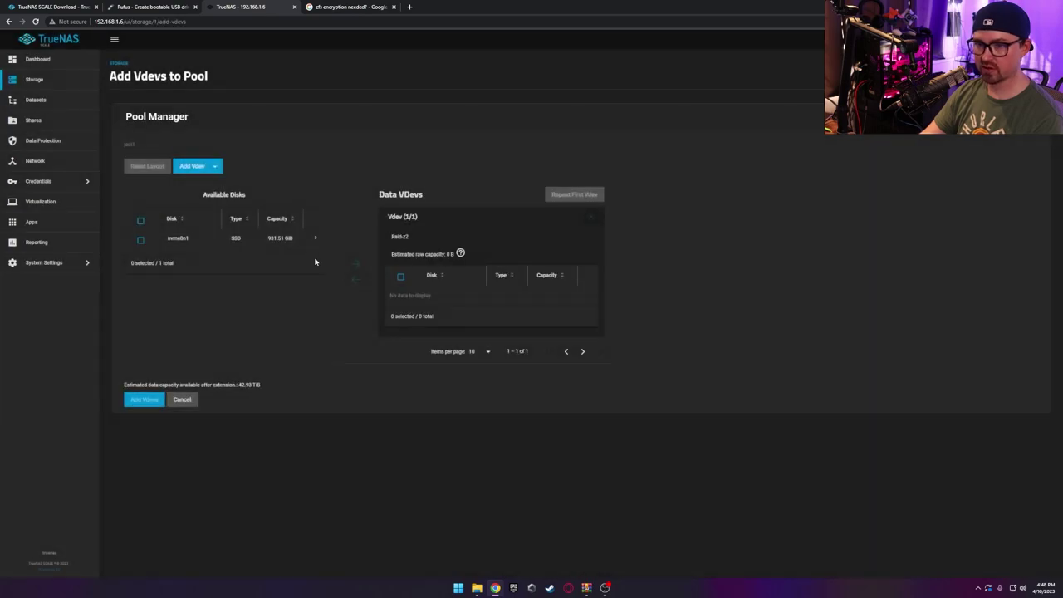
- Add a cache vdev to the pool and assign the SSD nvme0n1 to it
left_click(214, 166)
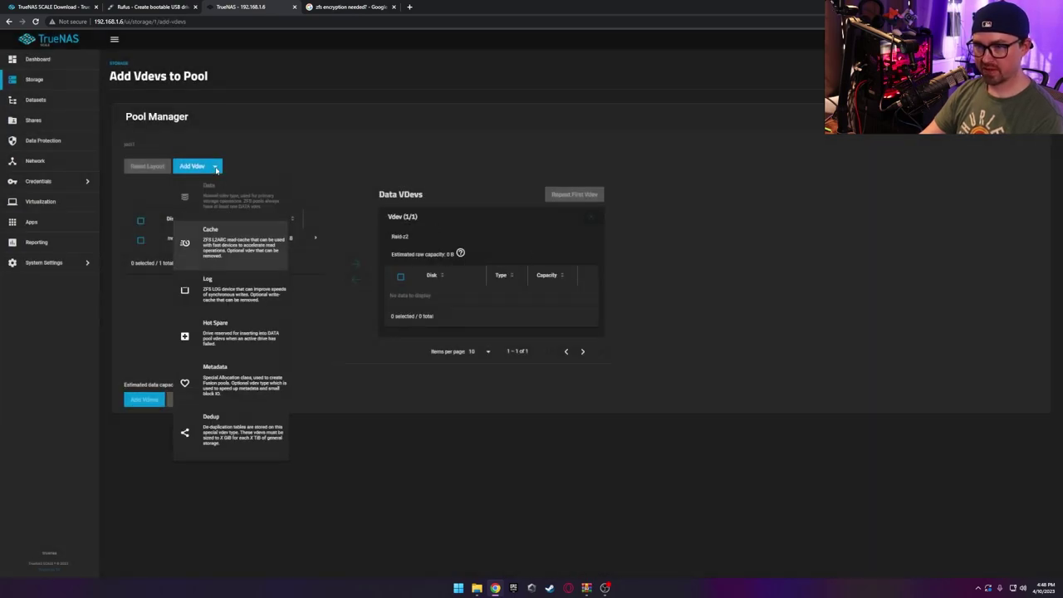
left_click(224, 248)
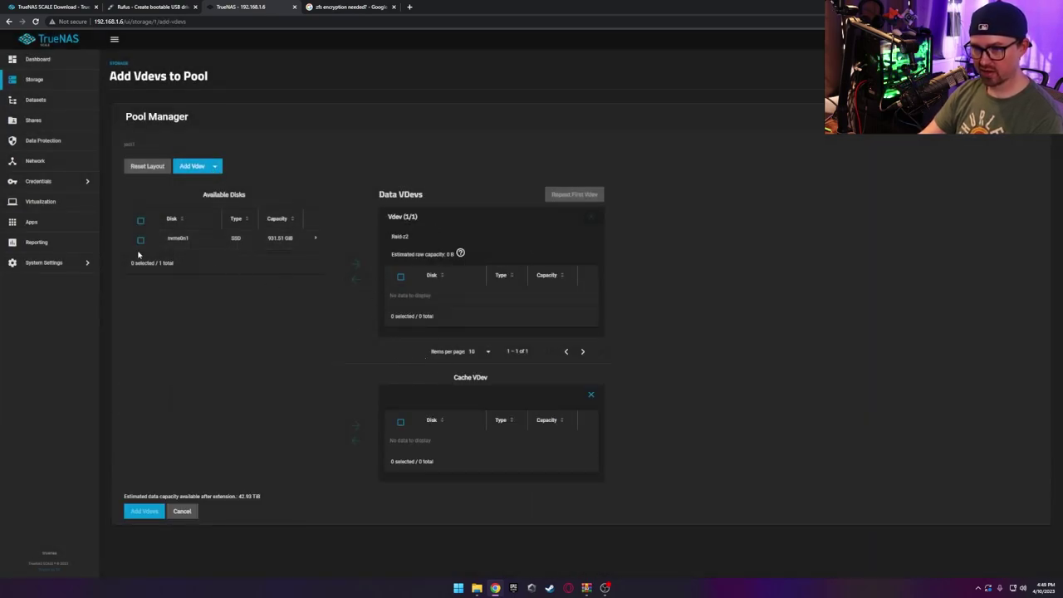
left_click(215, 168)
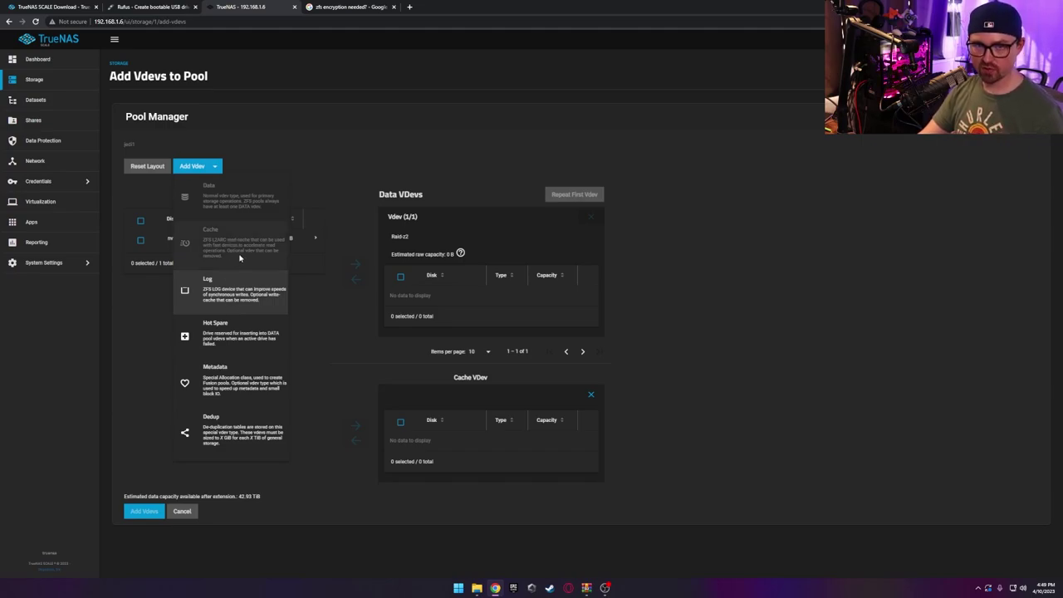
left_click(378, 156)
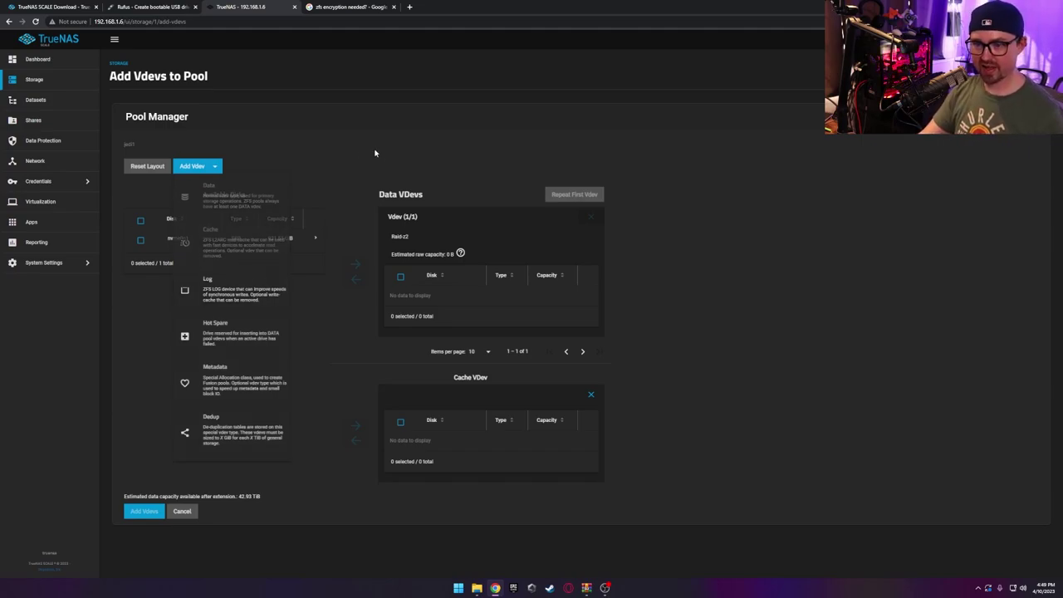
left_click(140, 240)
left_click(355, 426)
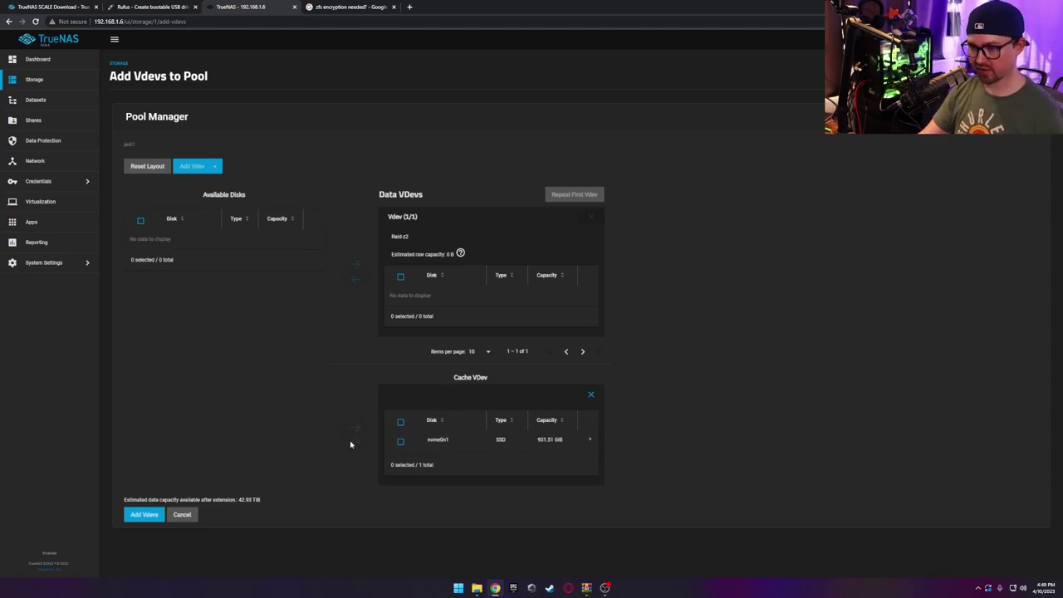
- Add the cache vdev to the pool, confirming the disk erasure warning
left_click(149, 518)
left_click(384, 323)
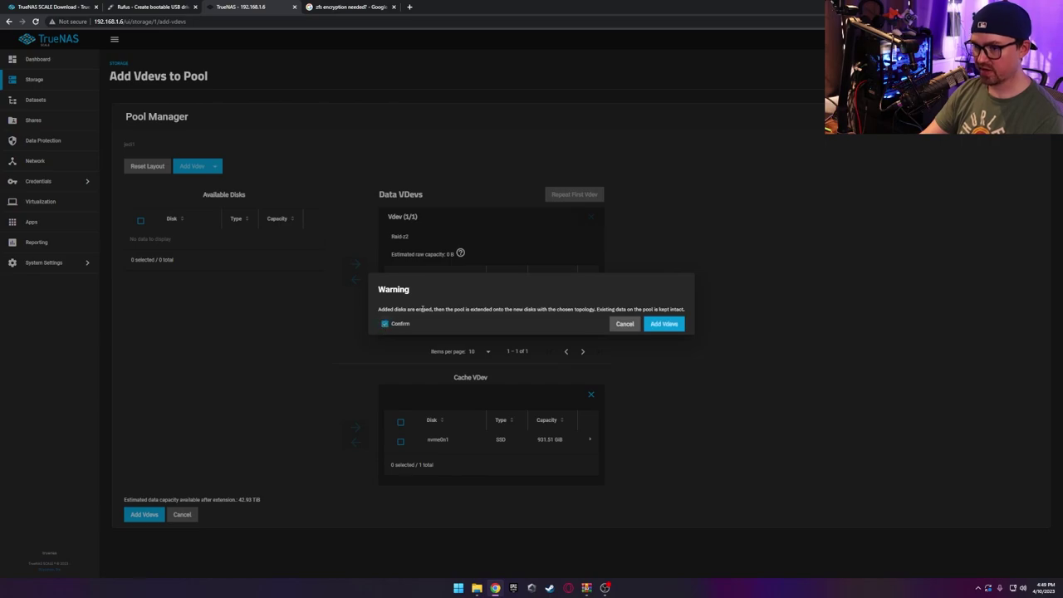
left_click(665, 324)
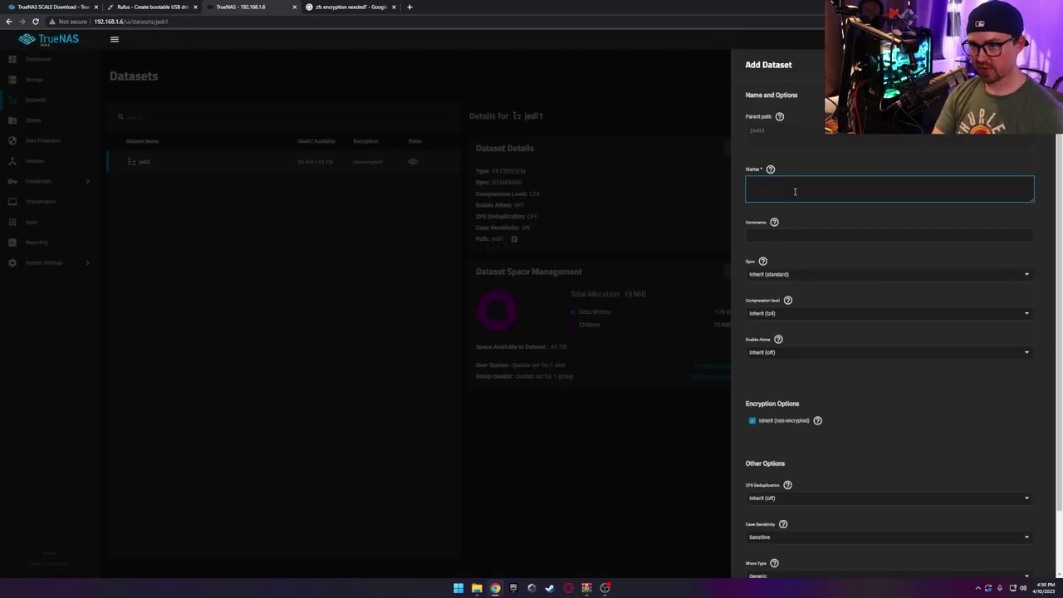
- Name the new dataset under jedi1 kyriosMedia
type("k")
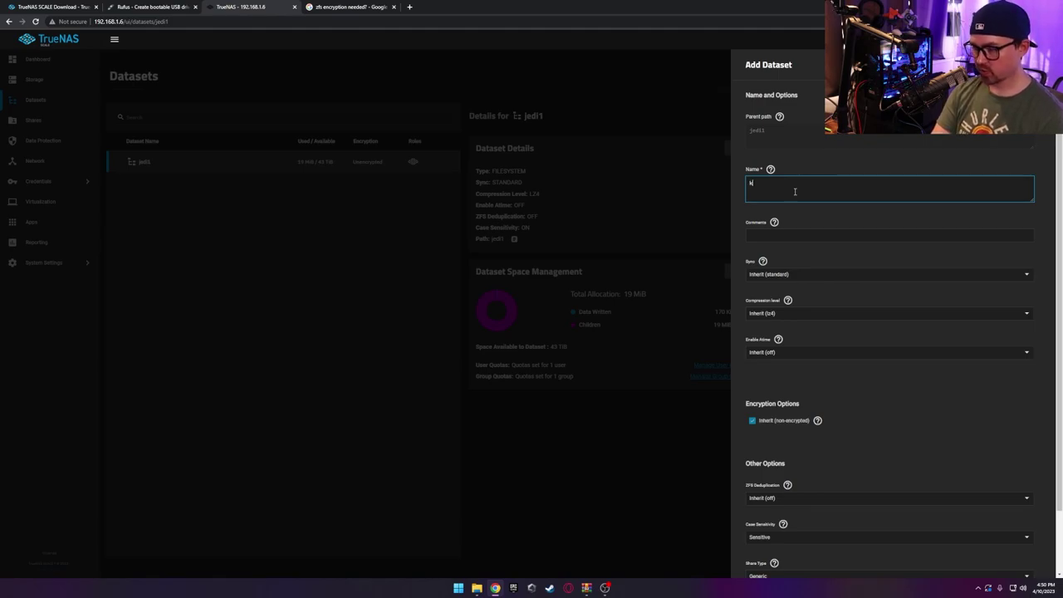
type("yrios")
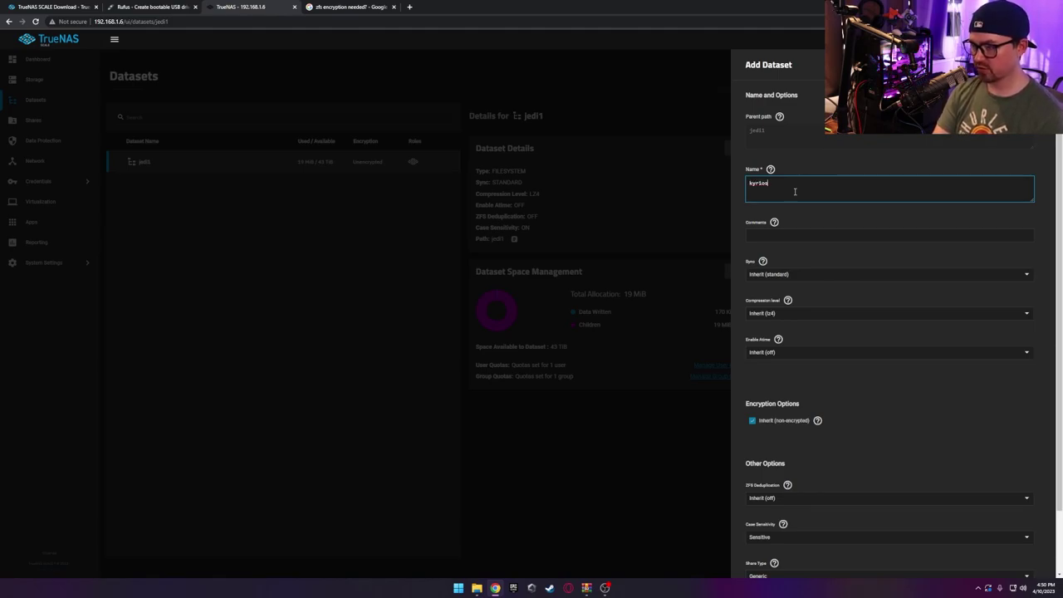
type("Media")
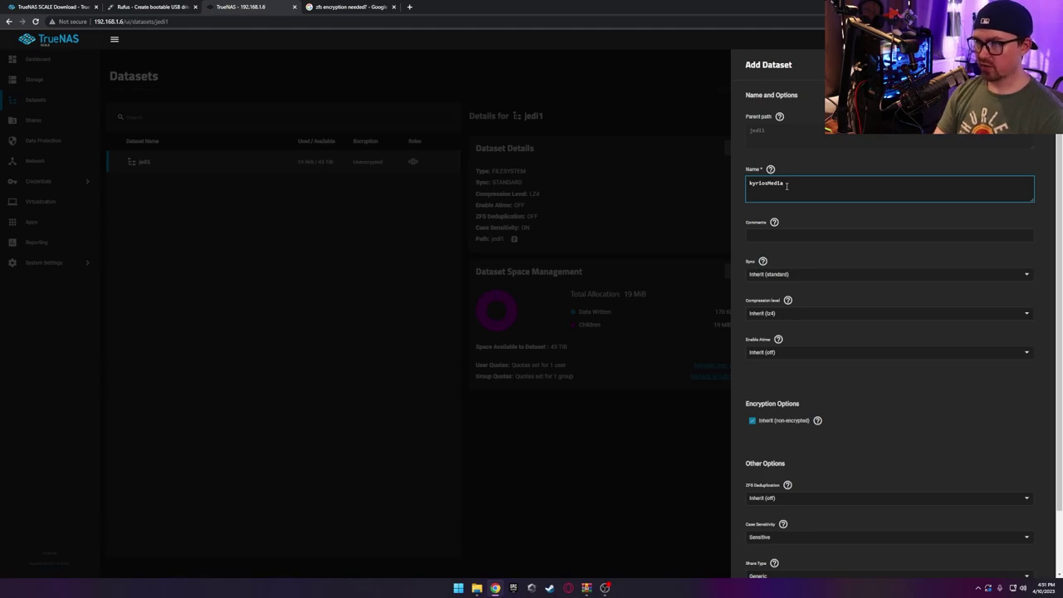
- Set the dataset's comment to "Where all my video footage is stored"
left_click(771, 236)
type("When")
type("e al")
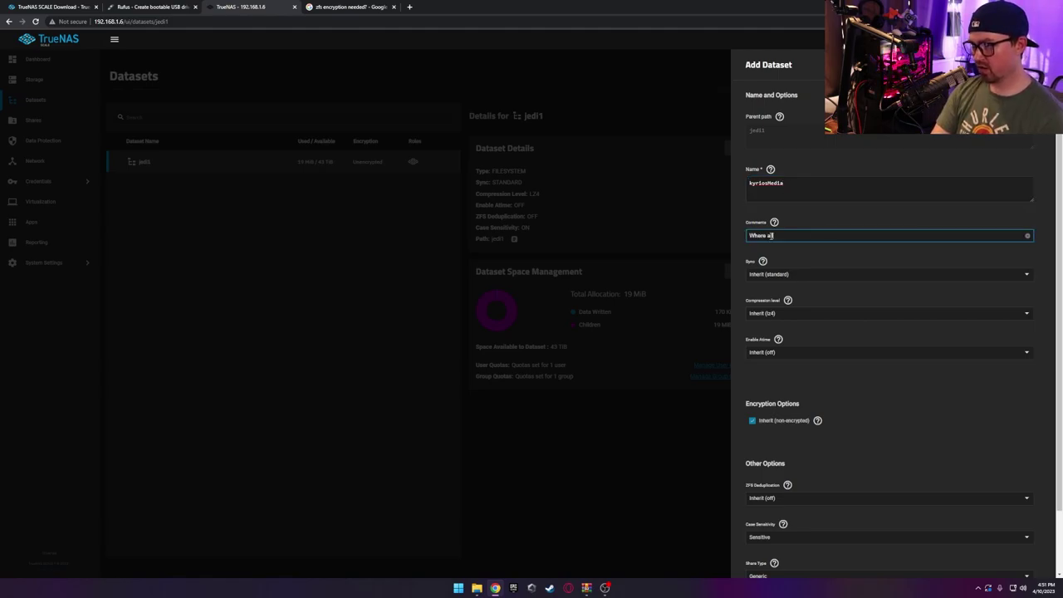
type("l my video")
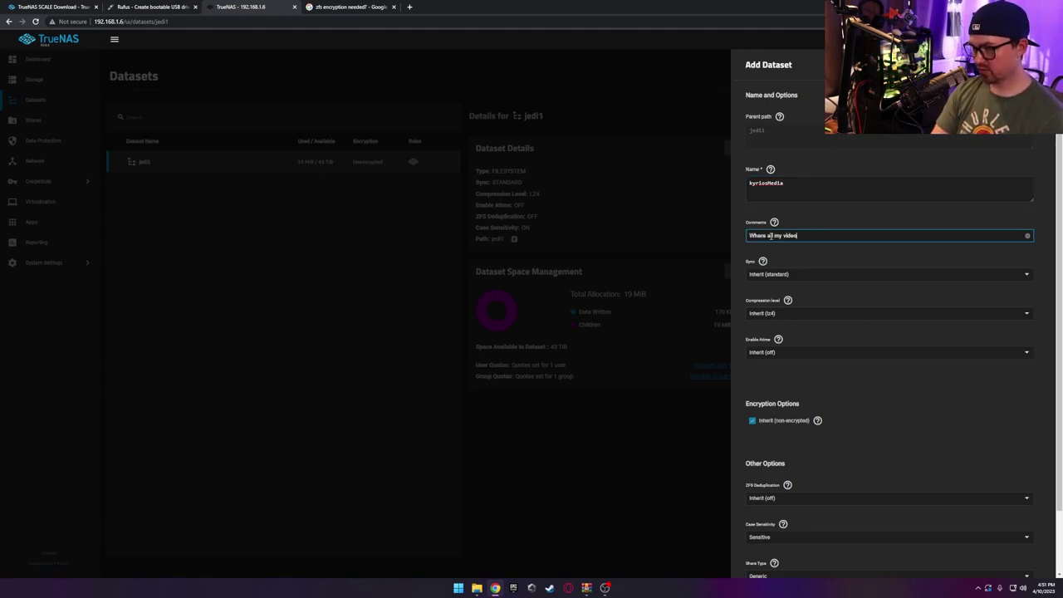
type(" f")
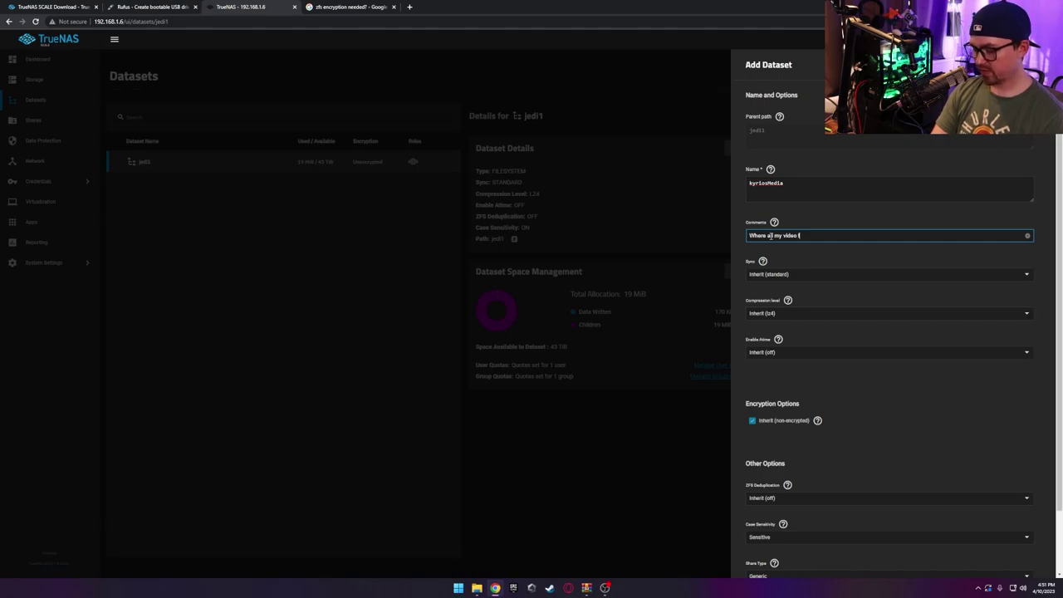
type("ootage is stored")
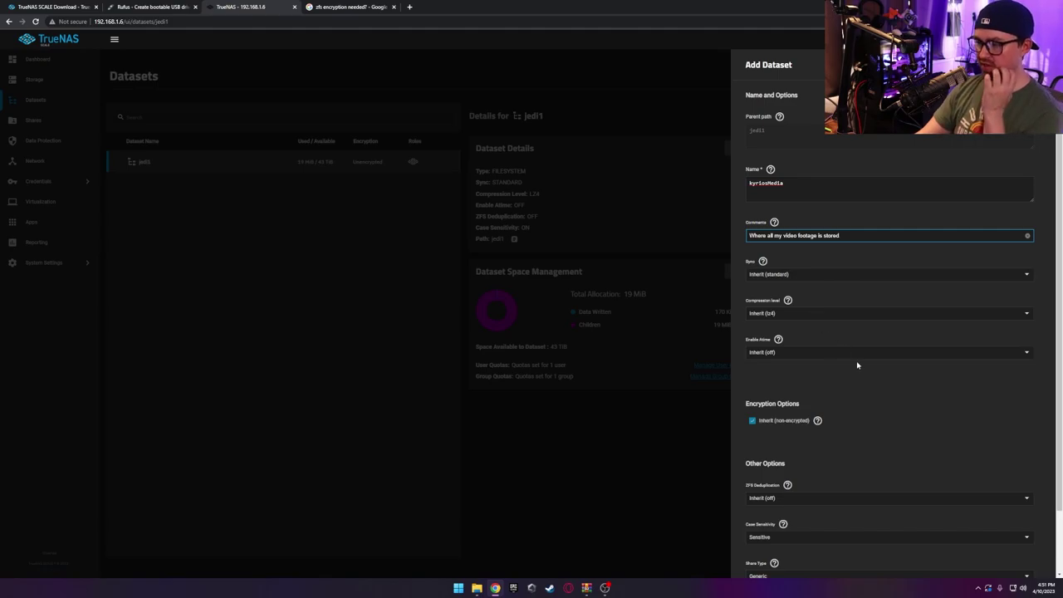
- Look through the compression levels, keep Inherit (lz4), and save the new dataset
scroll(857, 365, "down", 1)
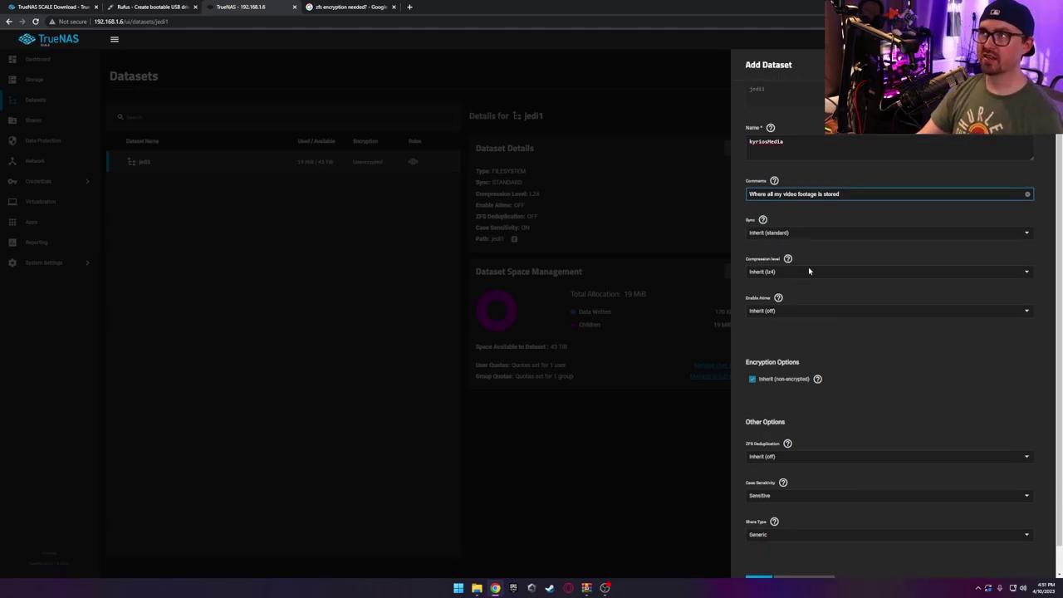
left_click(812, 274)
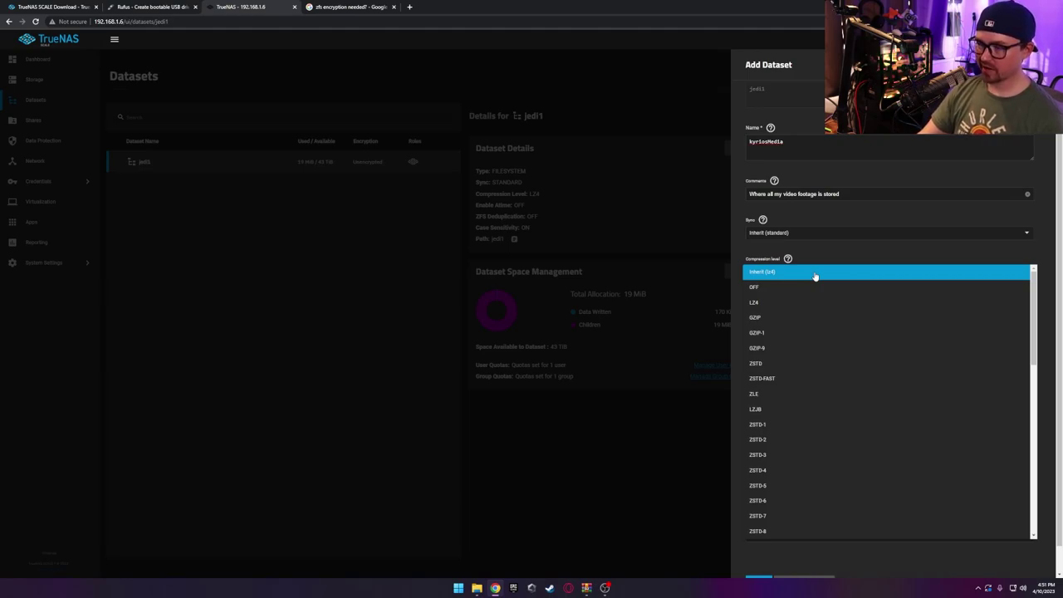
scroll(819, 395, "down", 4)
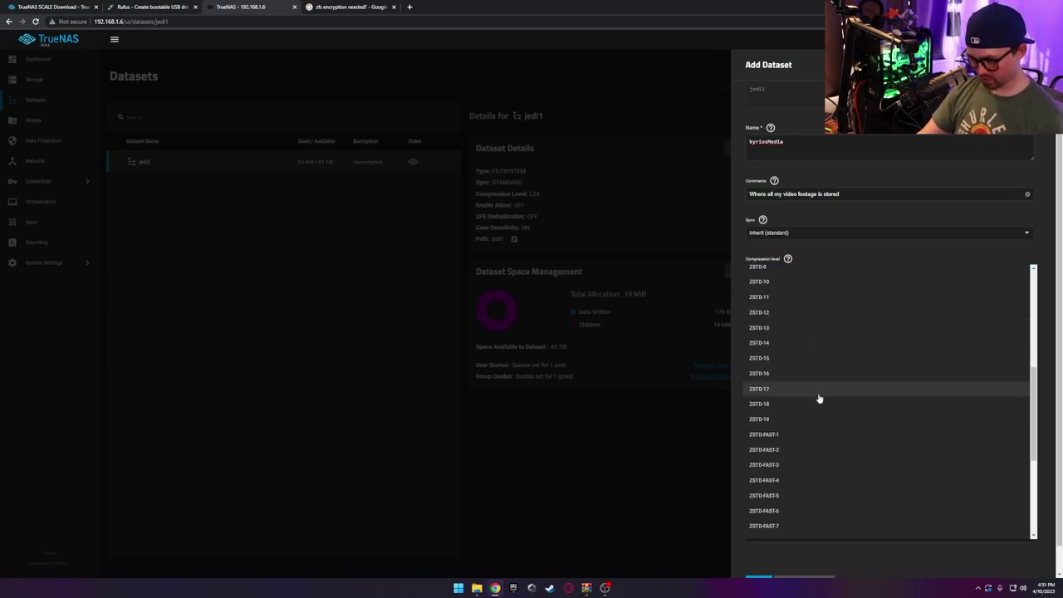
scroll(822, 394, "up", 4)
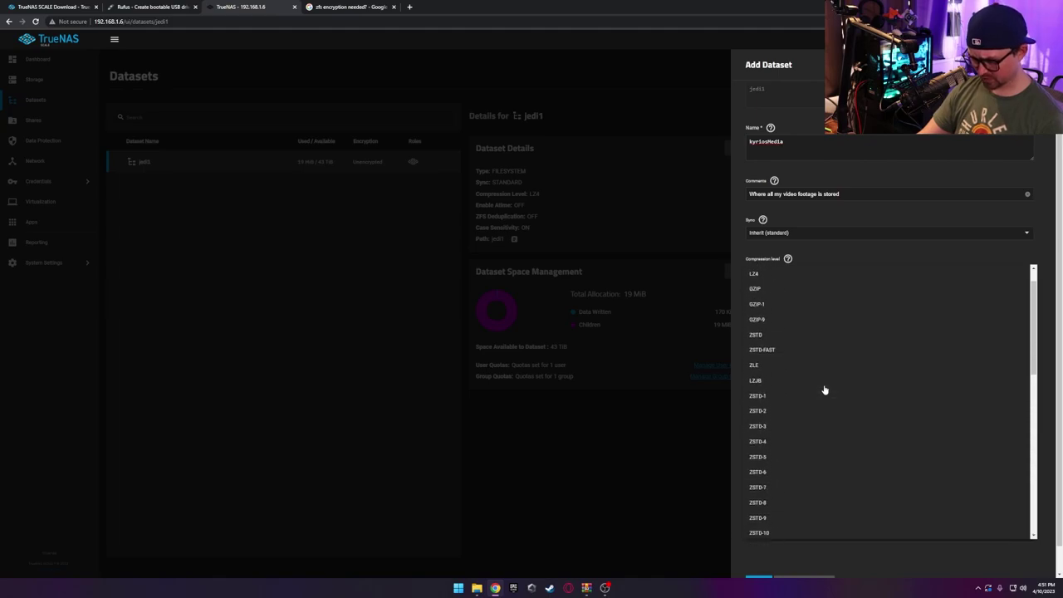
scroll(822, 365, "up", 1)
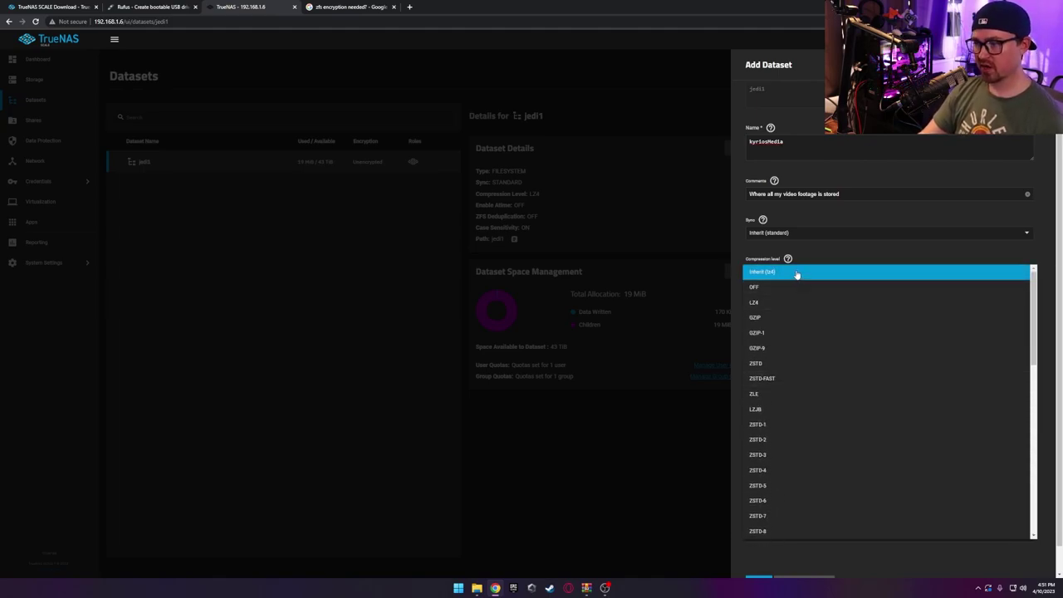
left_click(797, 274)
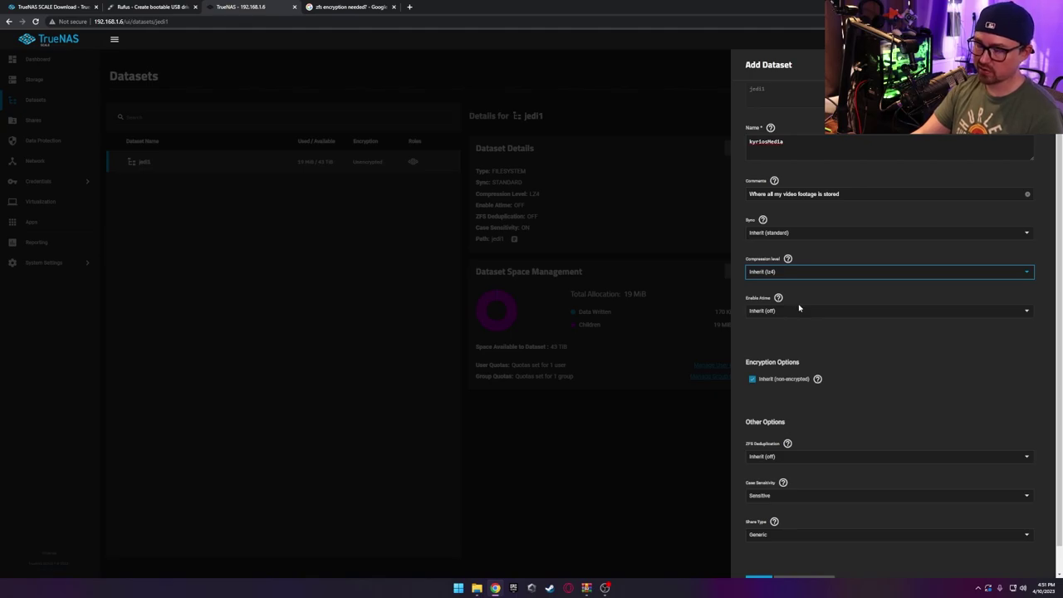
scroll(873, 353, "down", 1)
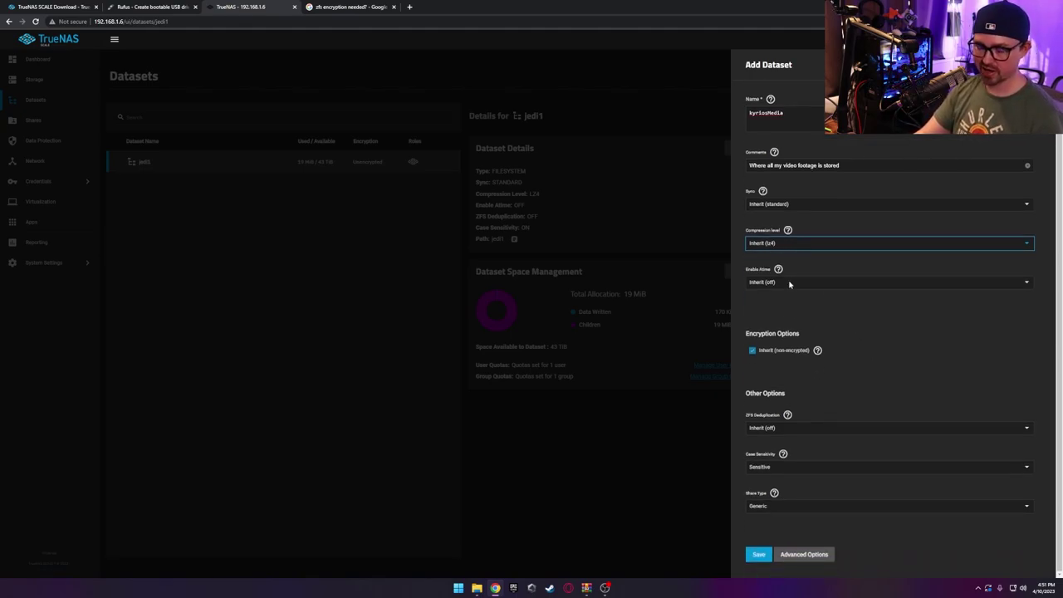
left_click(757, 555)
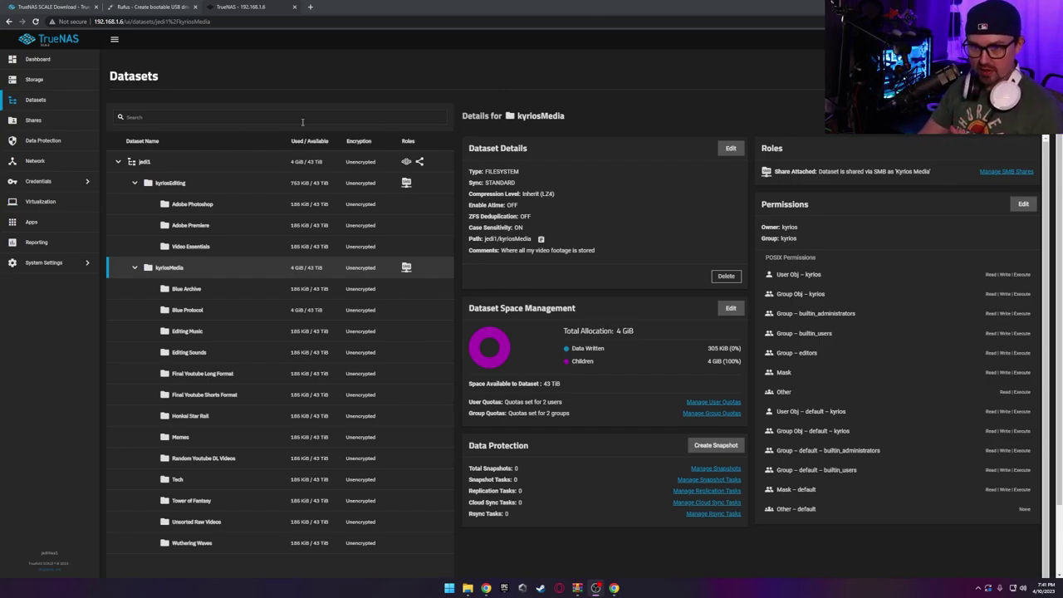
- Review the group, home directory and authentication settings of the last local user, and close them without changes
left_click(50, 185)
left_click(157, 83)
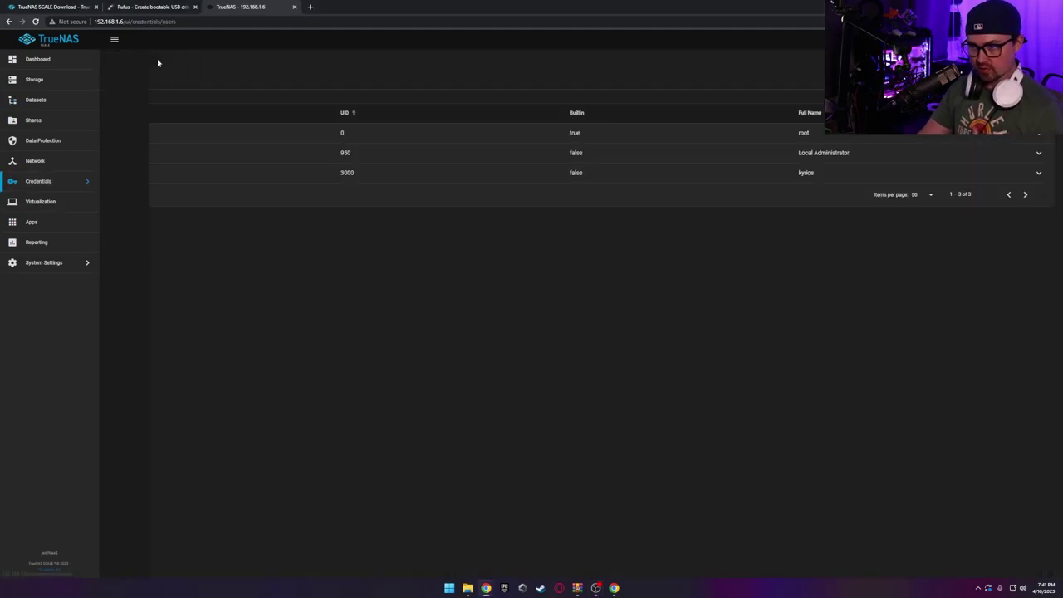
left_click(261, 181)
left_click(141, 275)
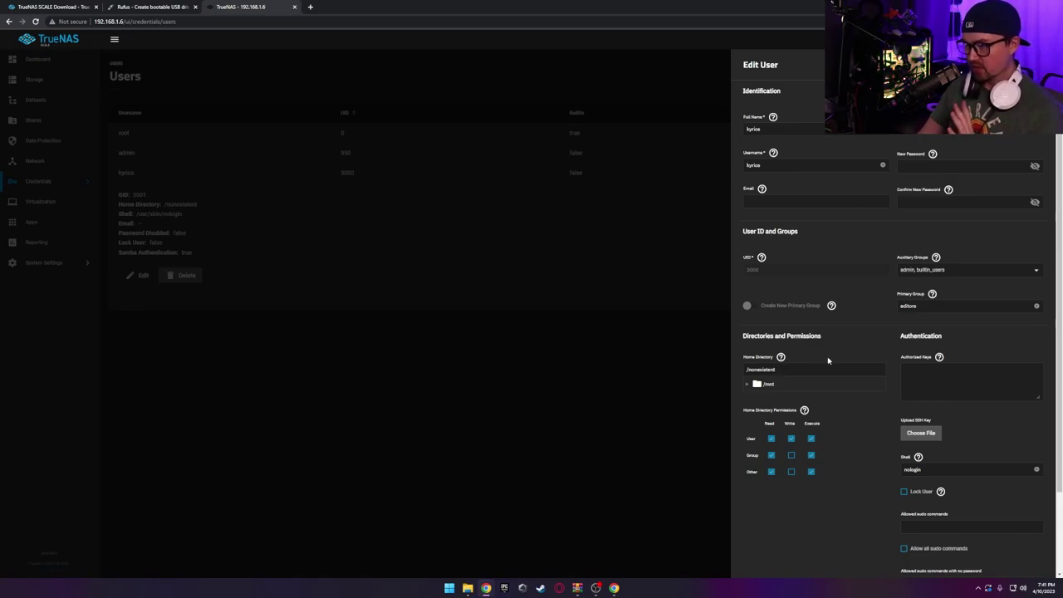
scroll(880, 306, "down", 1)
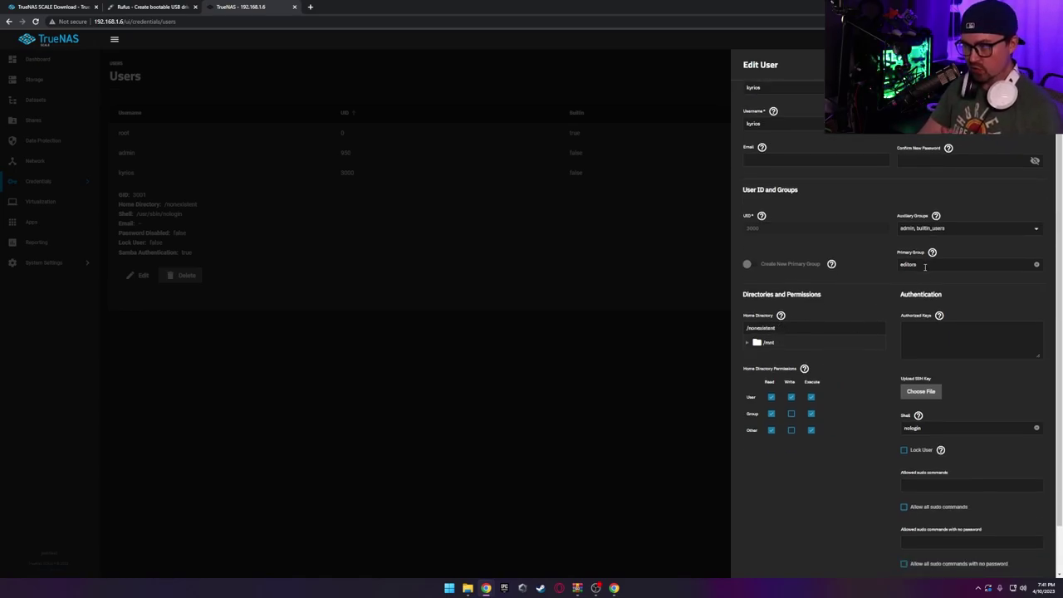
left_click(507, 394)
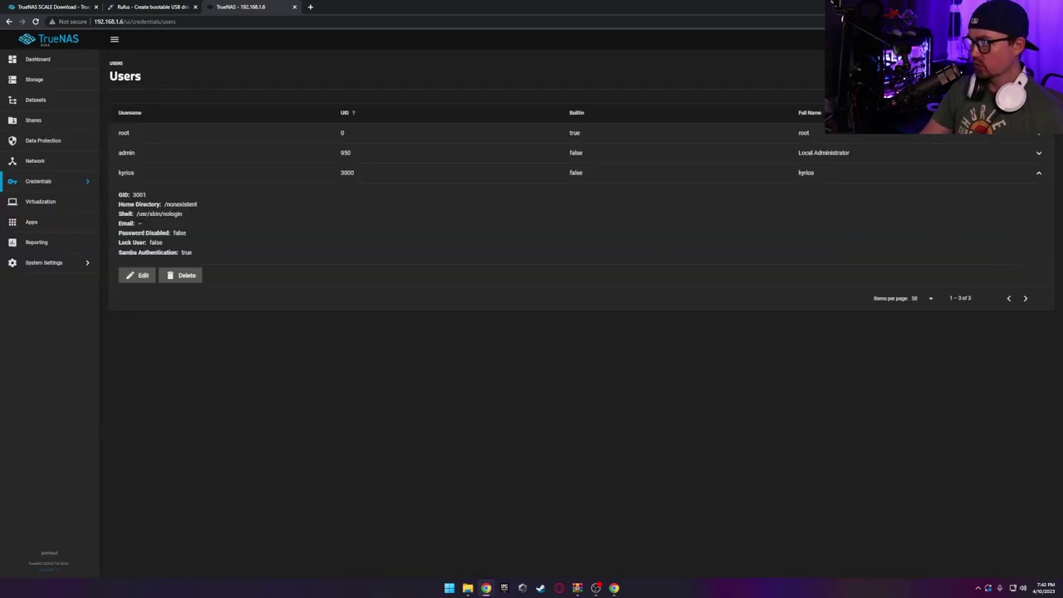
- Open the local groups list and expand the editors group to view its options
left_click(84, 184)
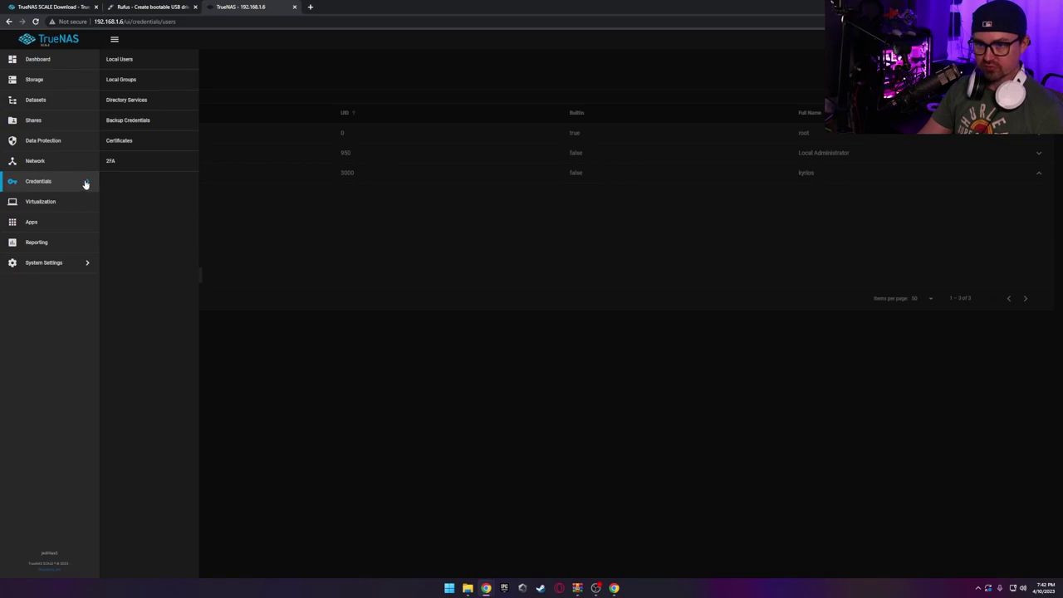
left_click(131, 82)
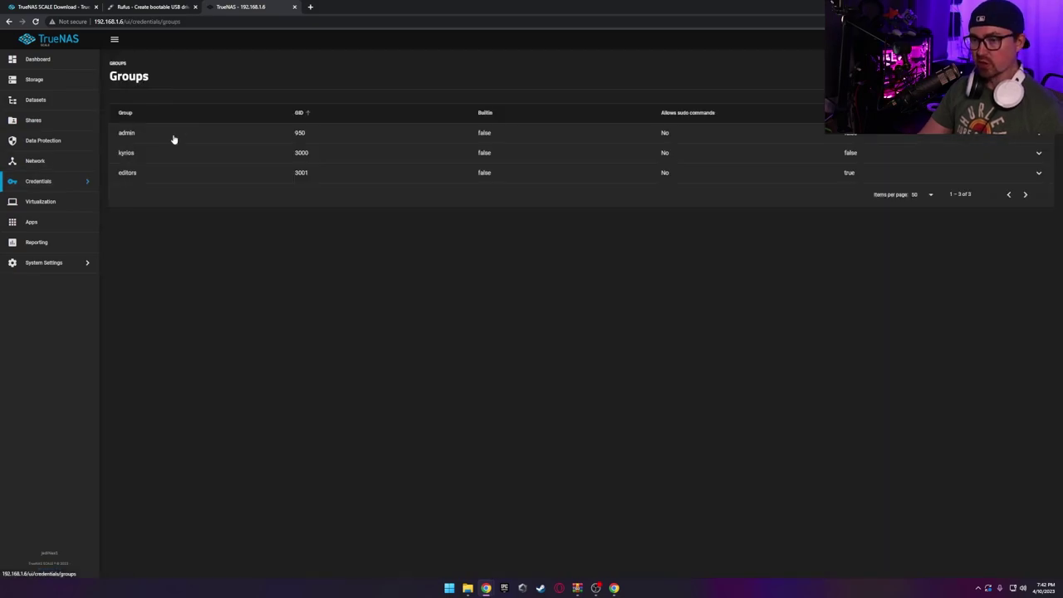
left_click(171, 180)
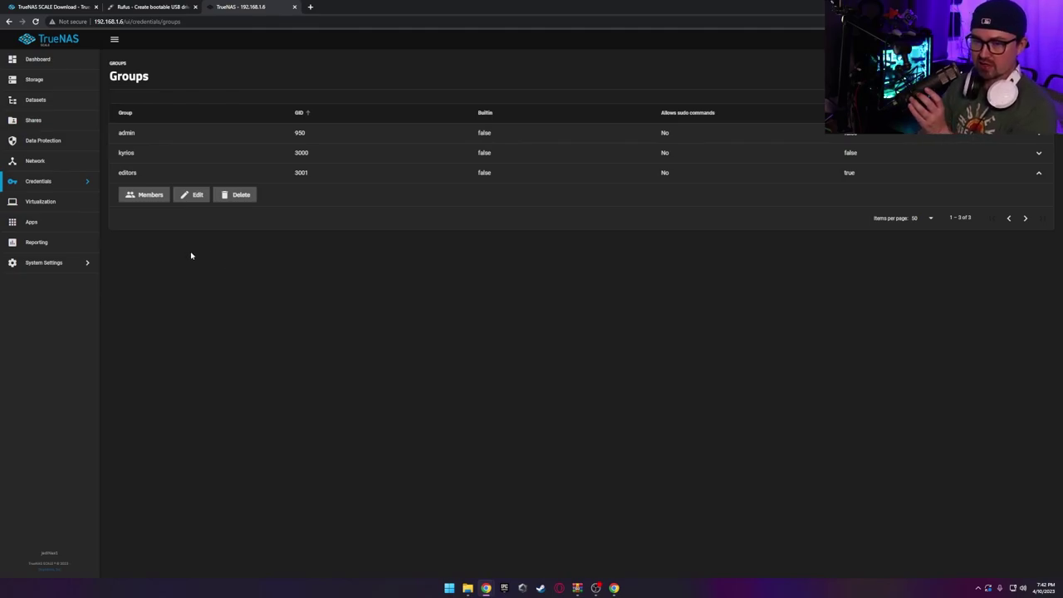
- Review the SMB shares alongside the datasets in jedi1, expanding kyriosEditing to see its child datasets
left_click(46, 121)
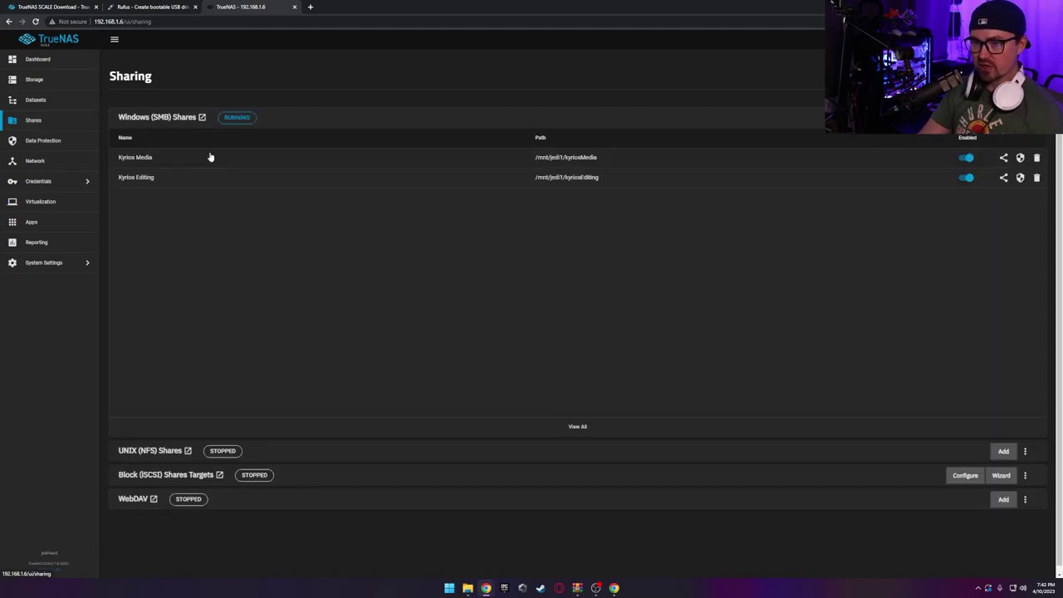
left_click(58, 101)
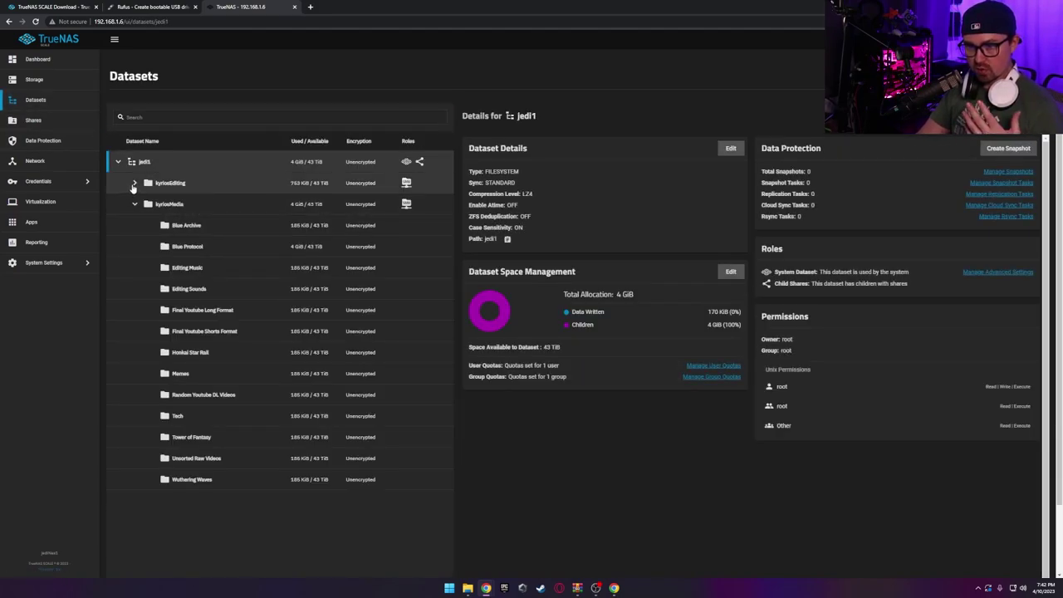
left_click(134, 182)
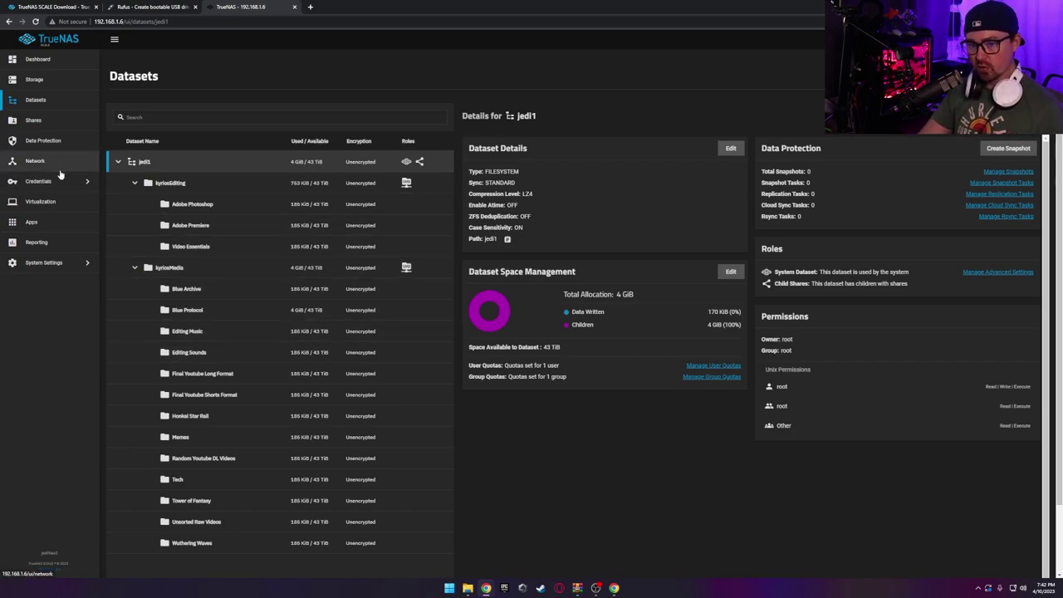
left_click(54, 124)
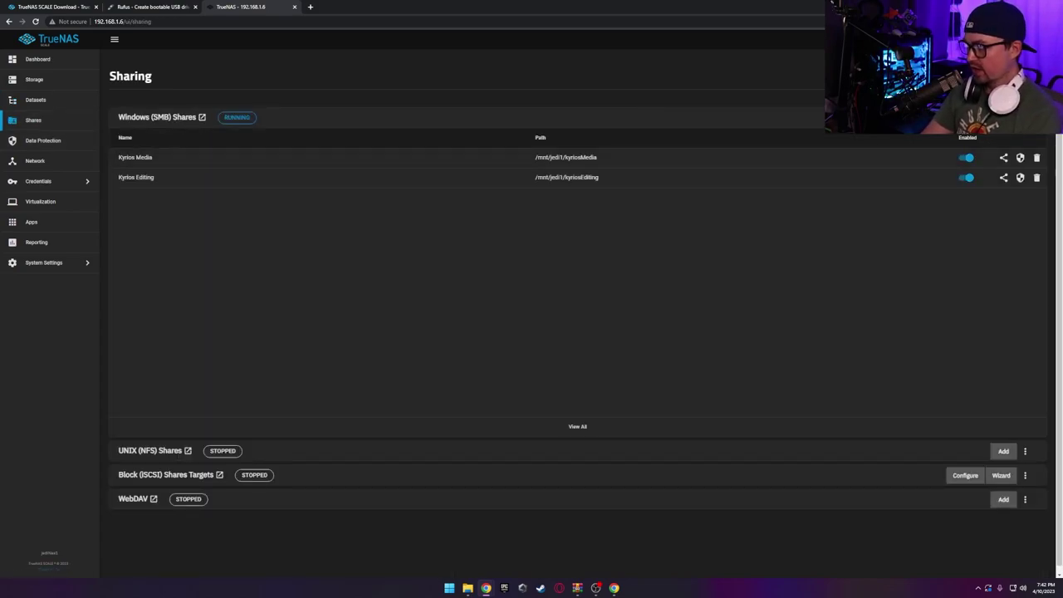
- Look at the new SMB share options, expand jedi1 under /mnt to view its datasets, and close the form without saving
left_click(1003, 117)
left_click(882, 141)
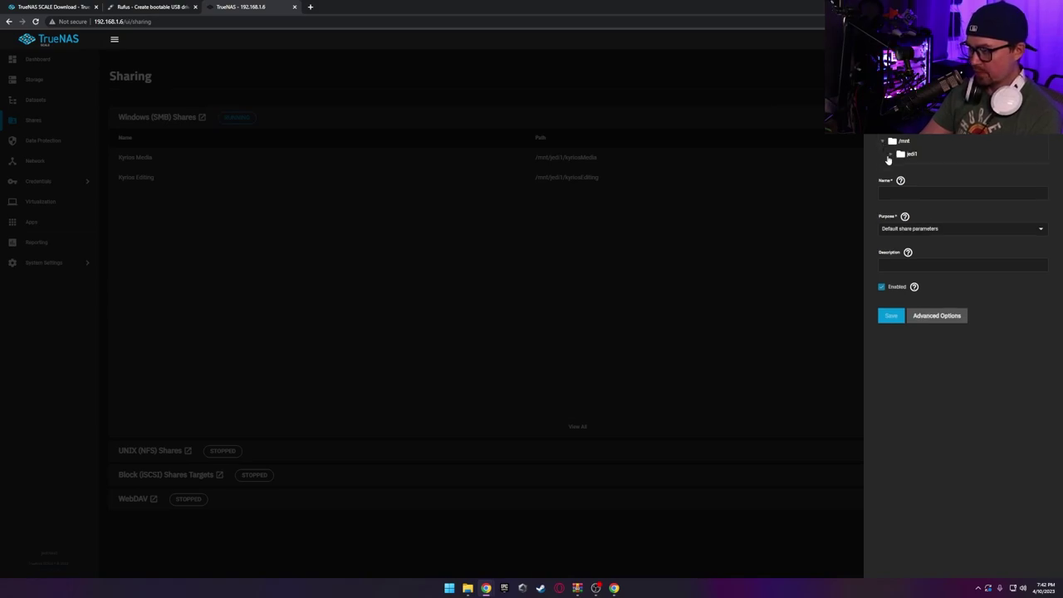
left_click(905, 155)
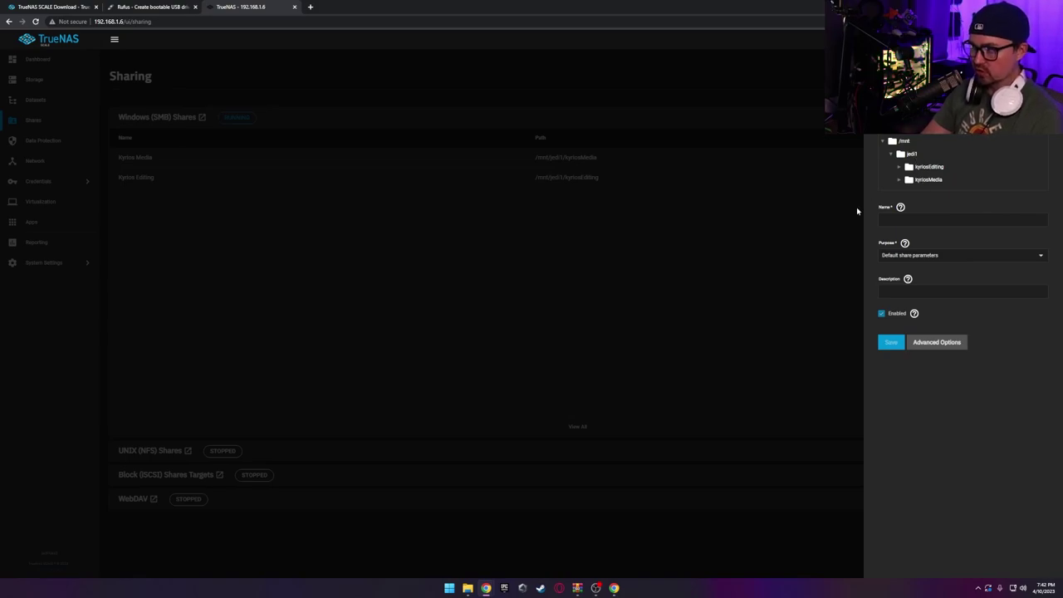
left_click(831, 251)
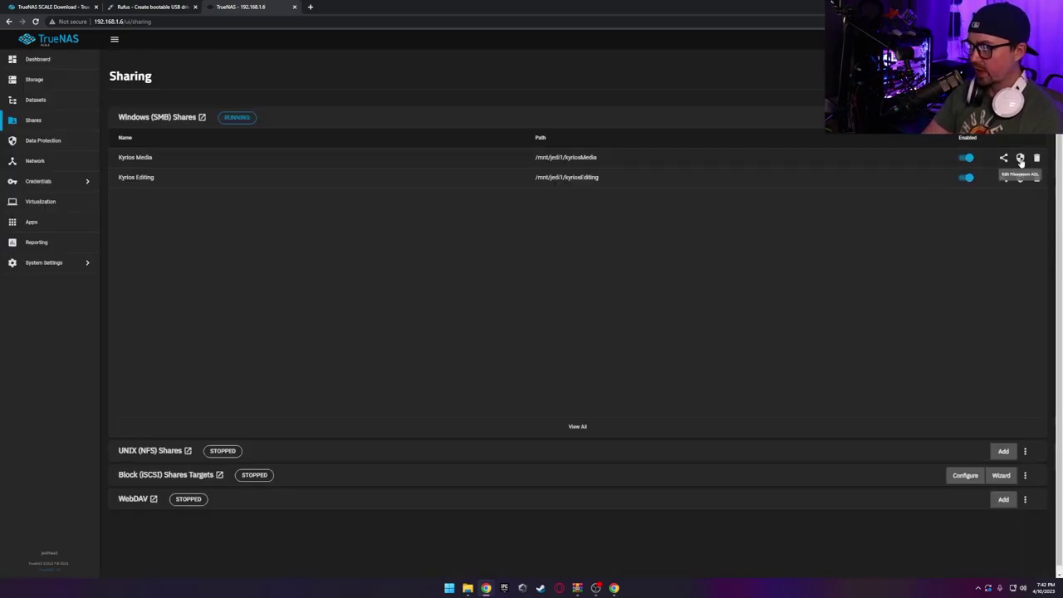
- Open the filesystem ACL of the Kyrios Media share, try adding a Group entry for editors, and remove that entry
left_click(1020, 159)
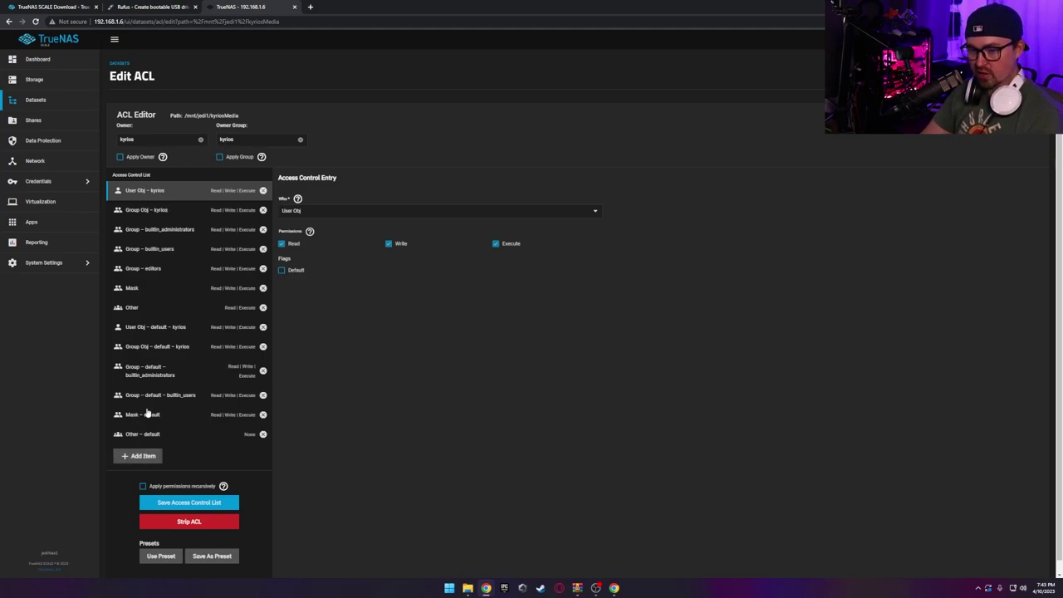
left_click(139, 457)
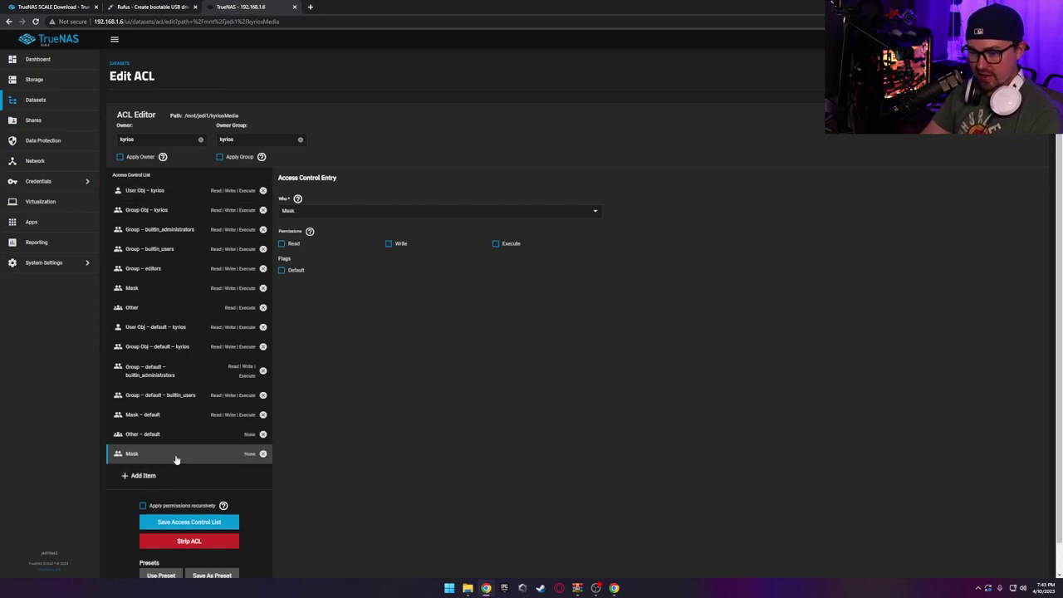
left_click(318, 213)
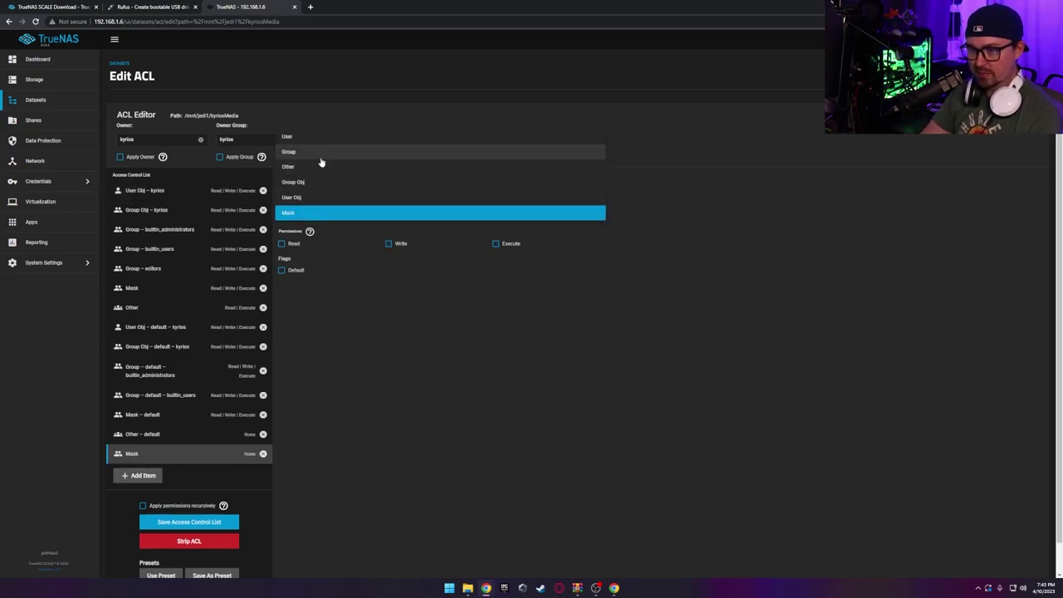
left_click(324, 158)
left_click(317, 246)
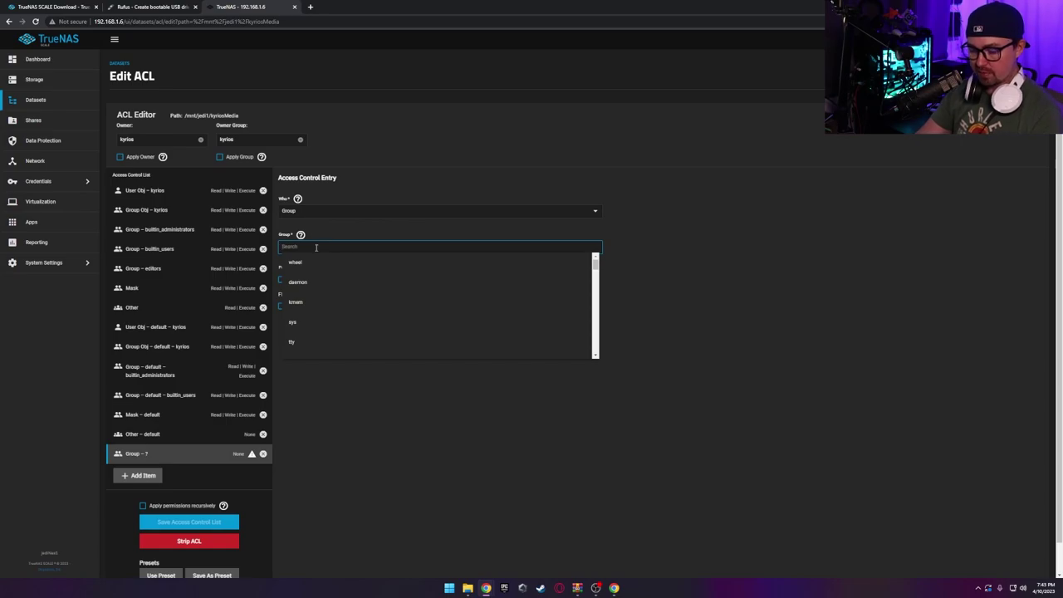
type("edito")
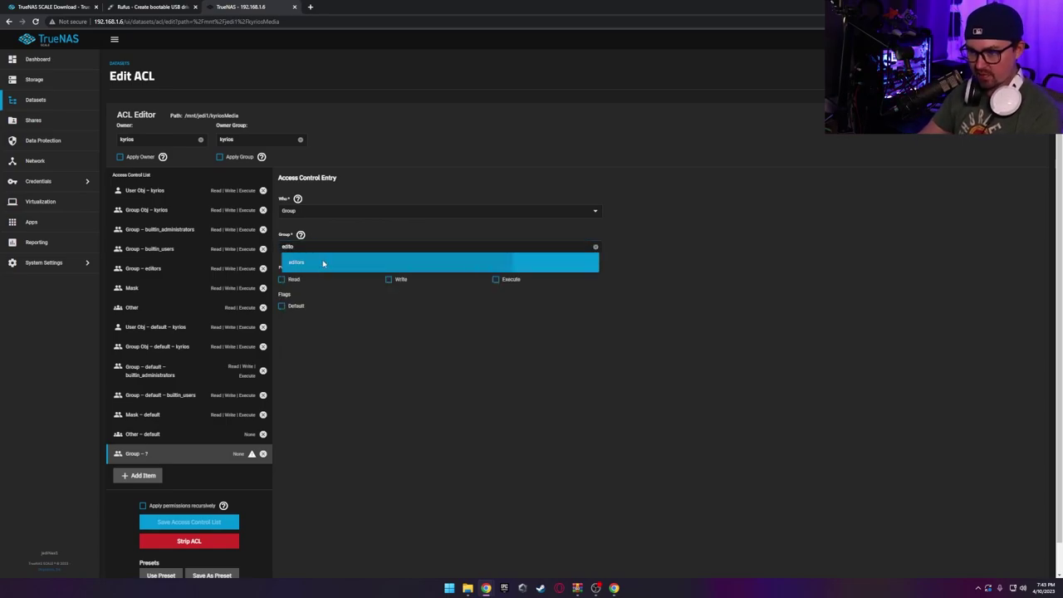
left_click(323, 263)
left_click(263, 454)
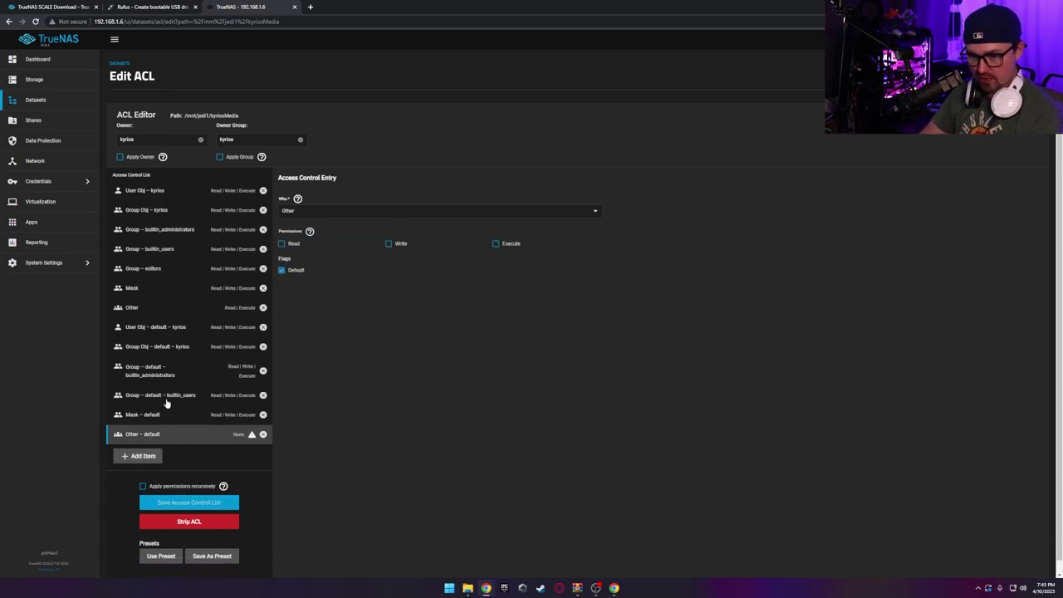
- Check the permissions of the editors group entry and remove the Other – default entry from the access control list
left_click(159, 272)
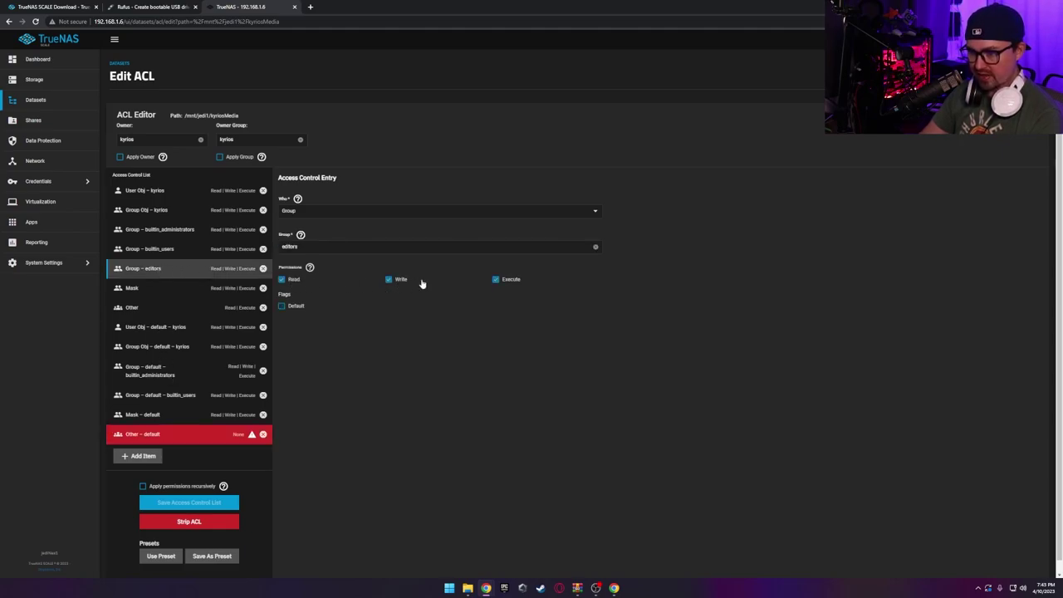
left_click(262, 435)
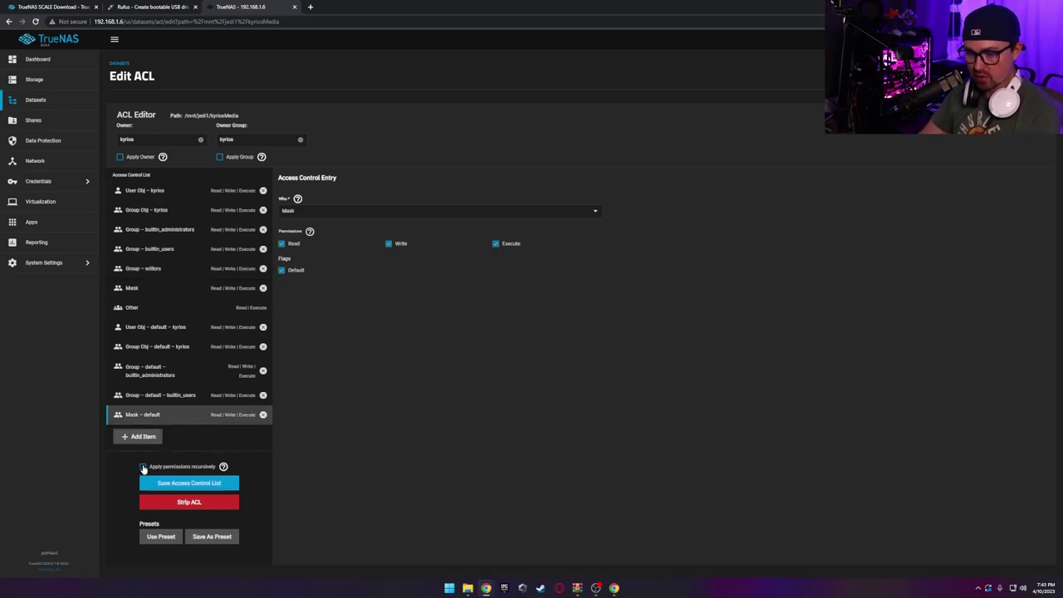
- Enable applying permissions recursively, including child datasets, and return to the shares list without saving the ACL
left_click(143, 468)
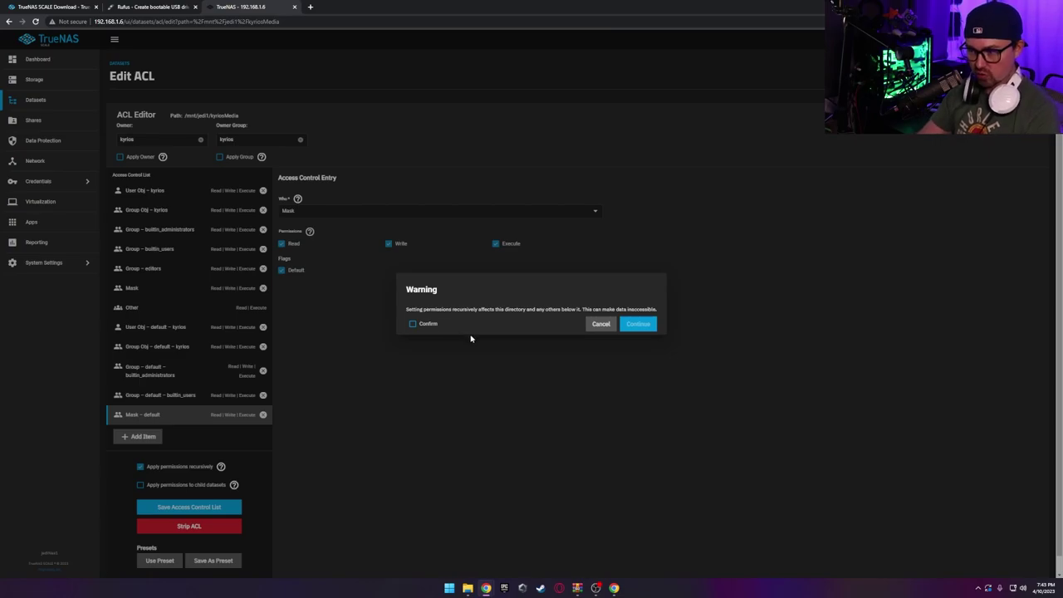
left_click(413, 324)
left_click(639, 324)
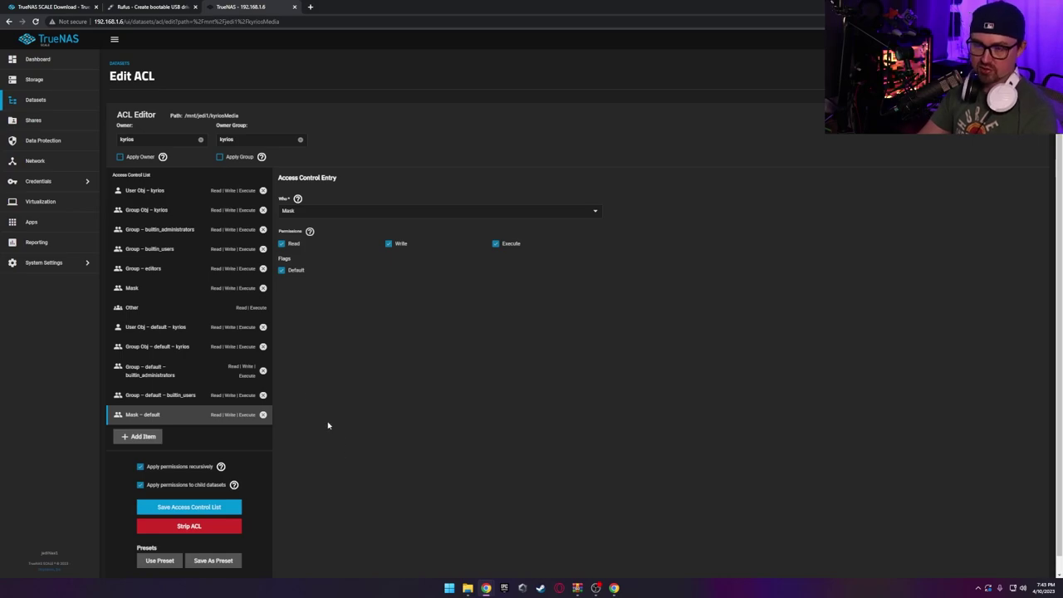
left_click(25, 120)
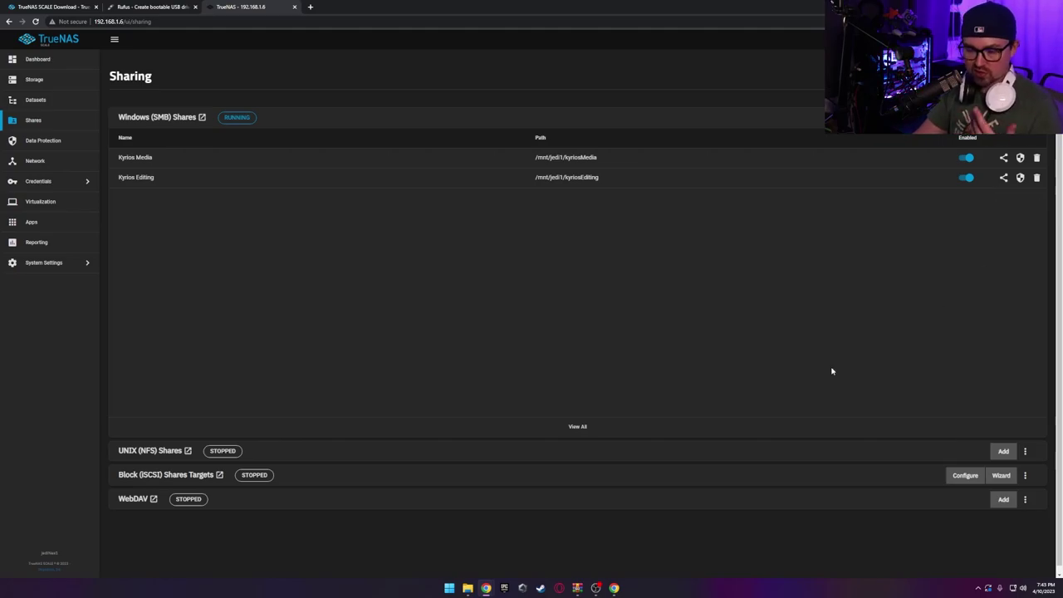
- Switch to File Explorer, view the Map Network Drive dialog and its shared folder browser, and close it without mapping a drive
key("super+e")
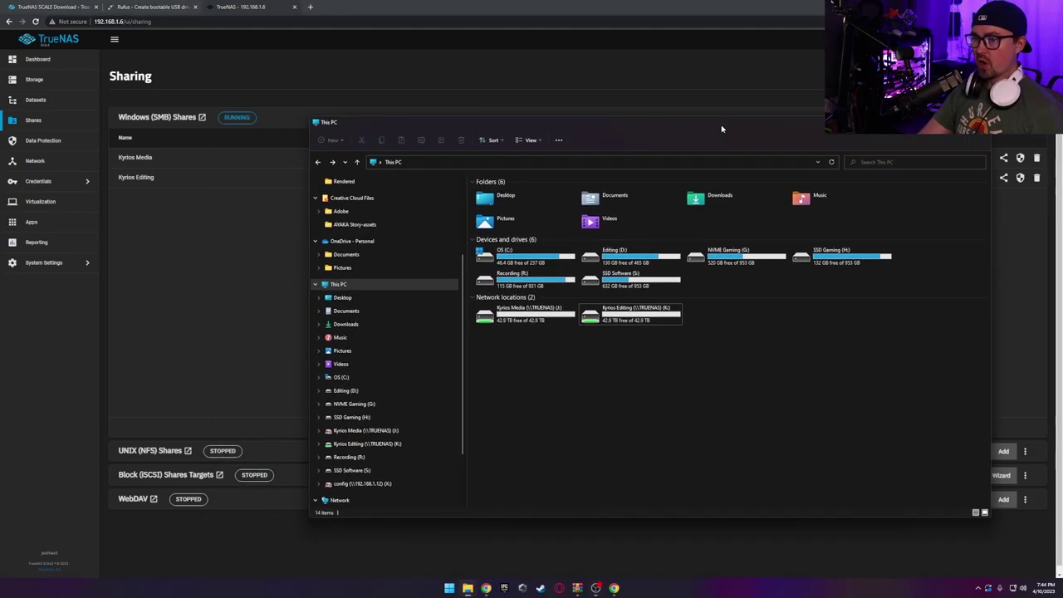
left_click(584, 121)
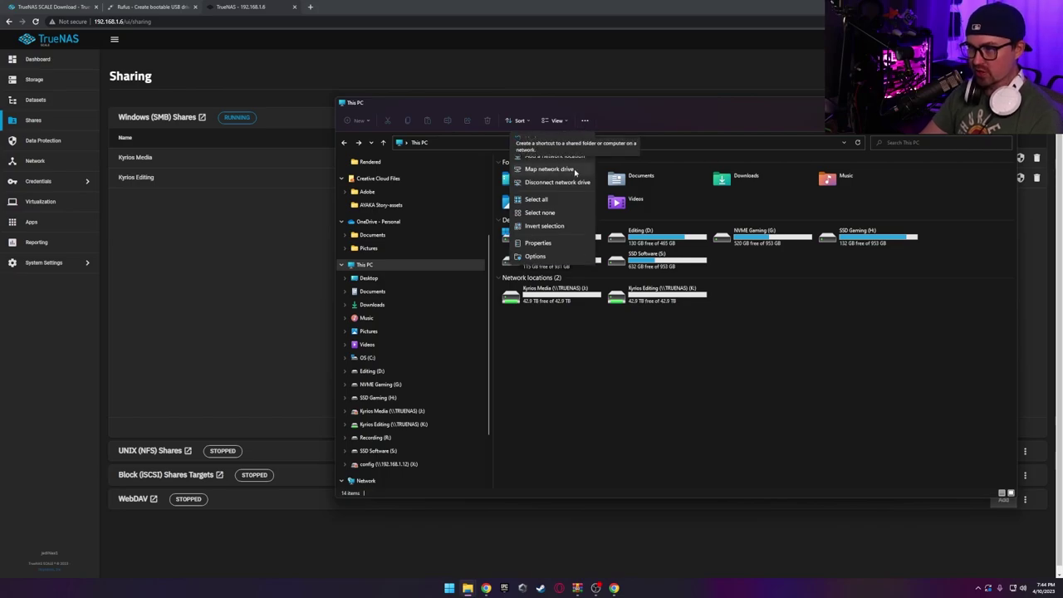
left_click(573, 172)
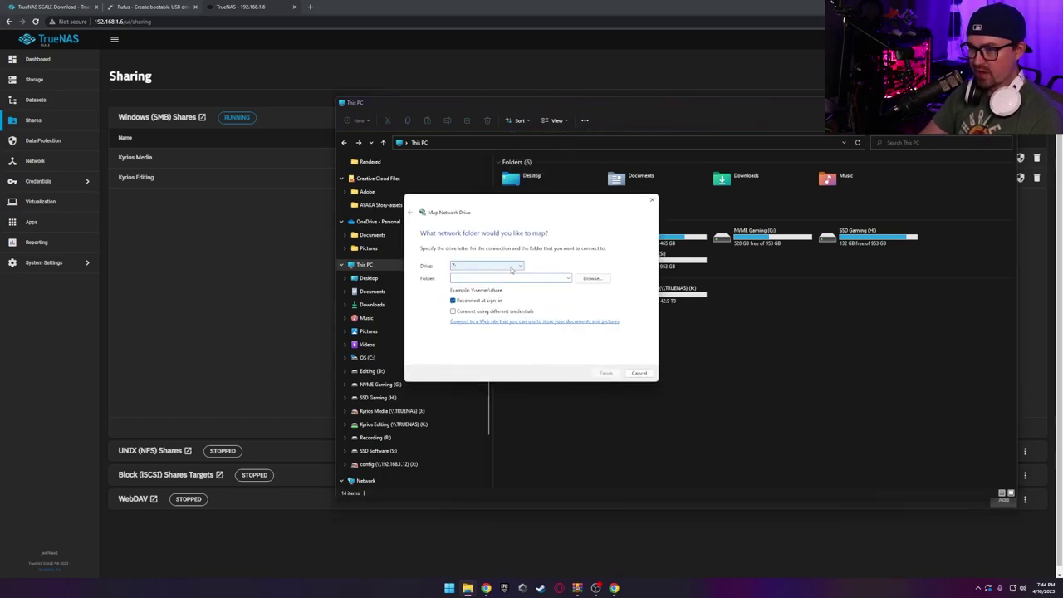
left_click(592, 278)
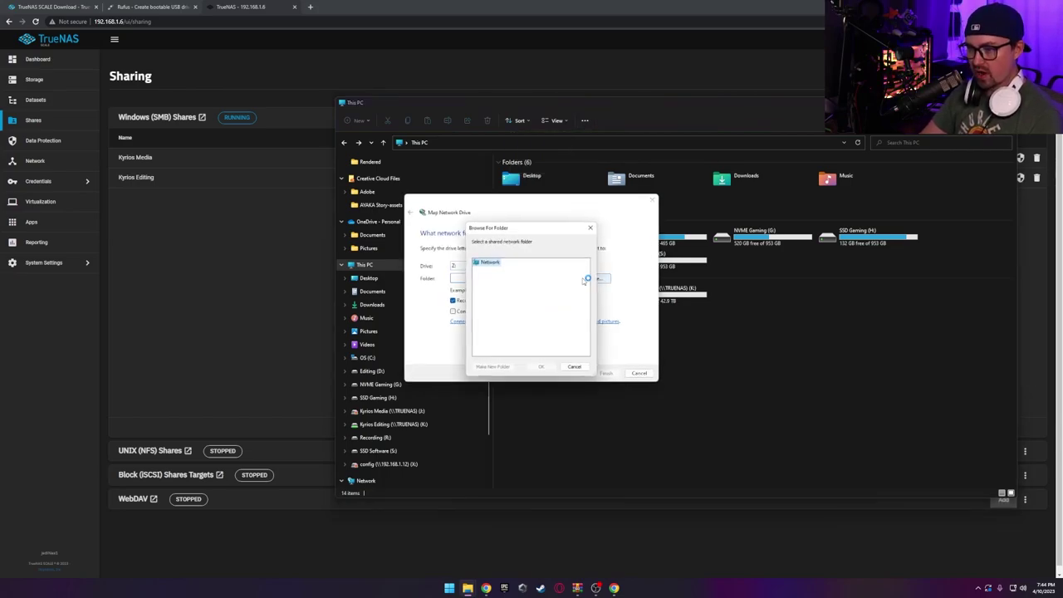
left_click(590, 224)
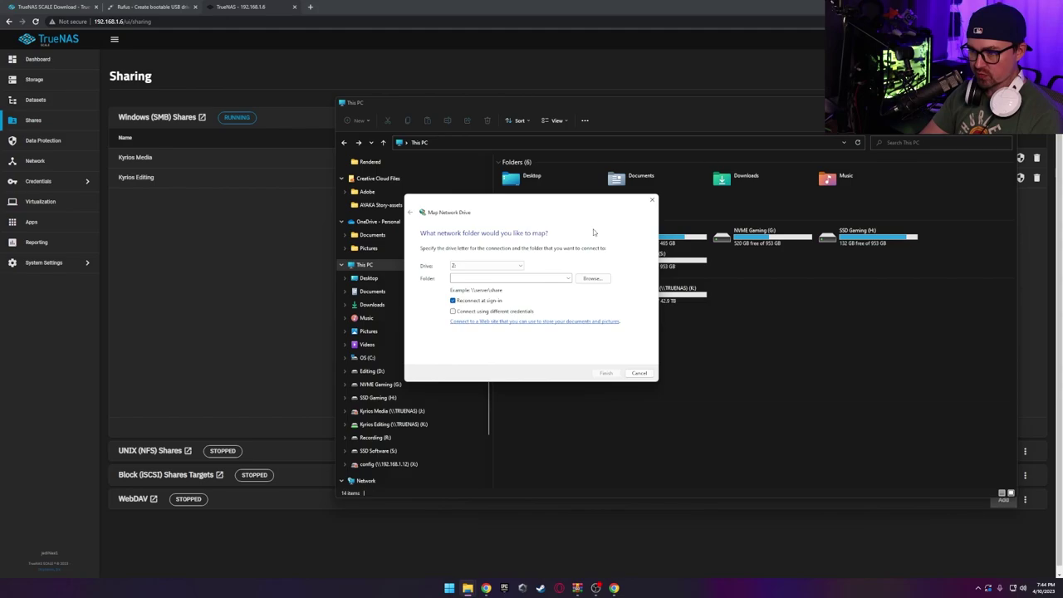
left_click(652, 202)
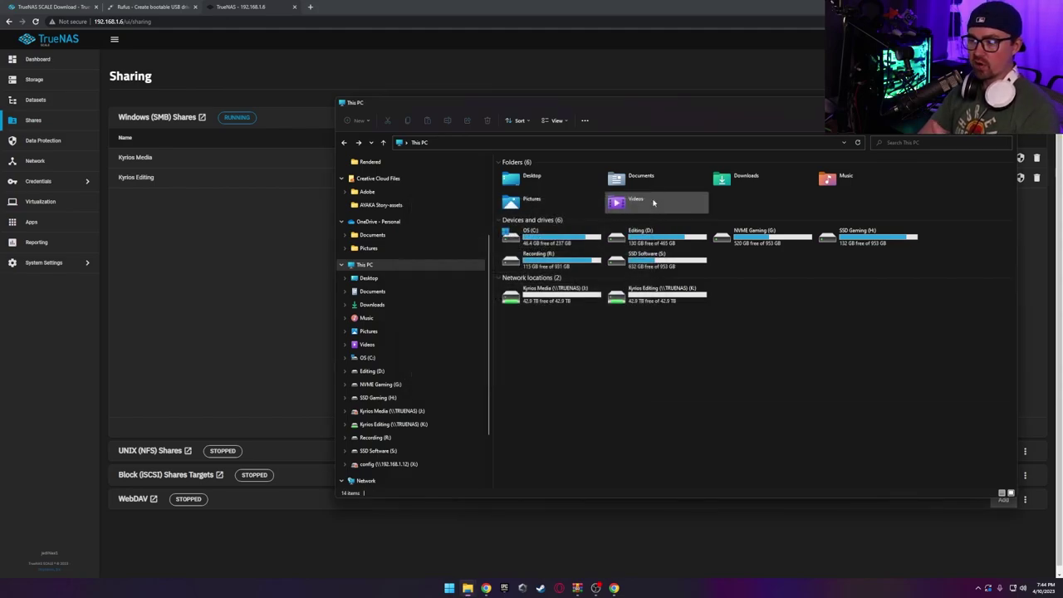
- Examine the contents of the mapped Kyrios Media (J:) and Kyrios Editing (K:) network drives, ending in Kyrios Media
double_click(590, 287)
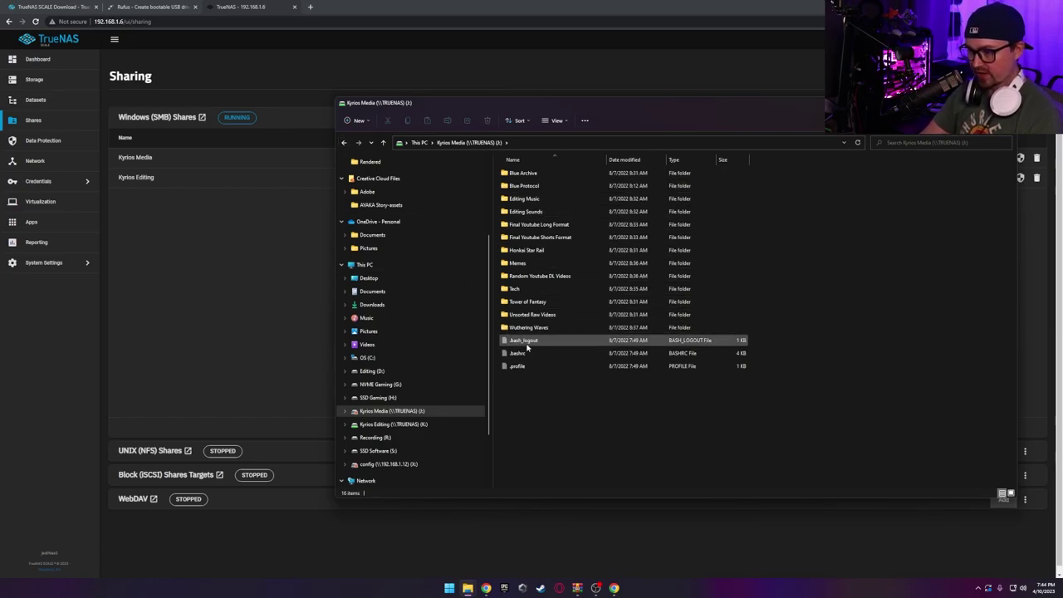
left_click(343, 142)
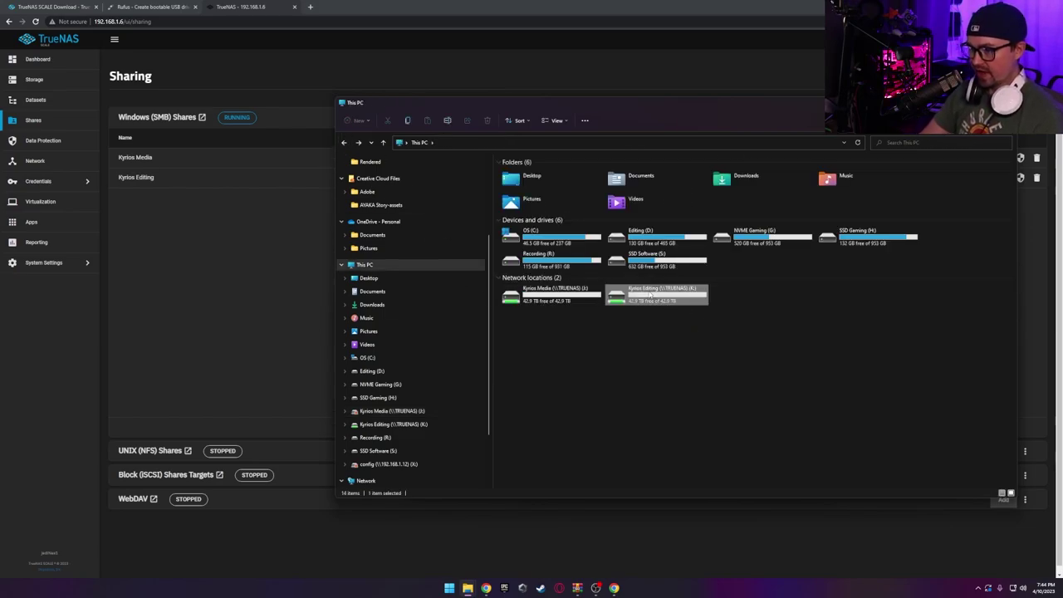
double_click(655, 295)
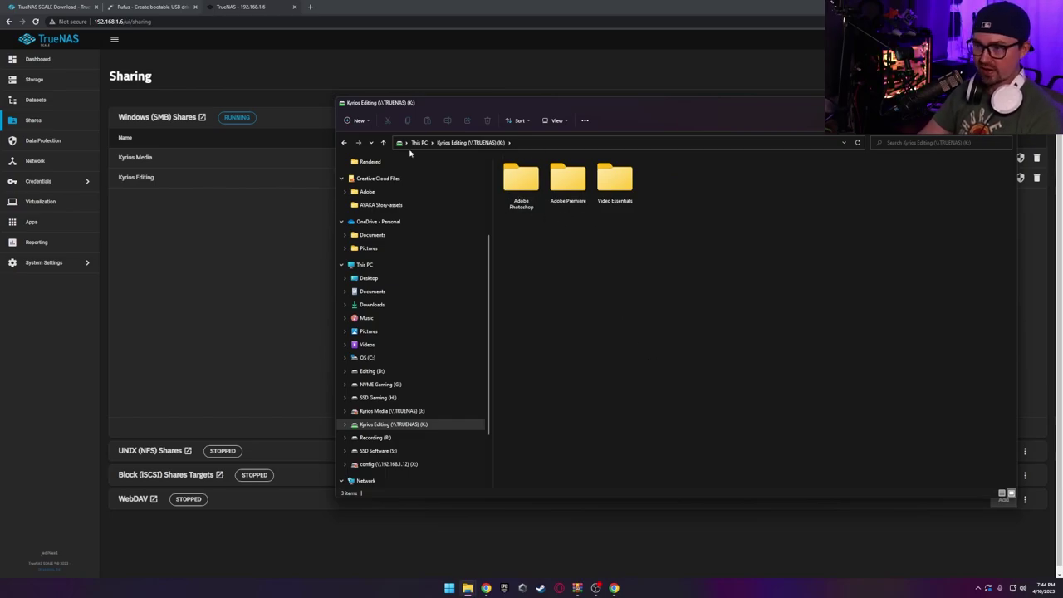
key("alt+Left")
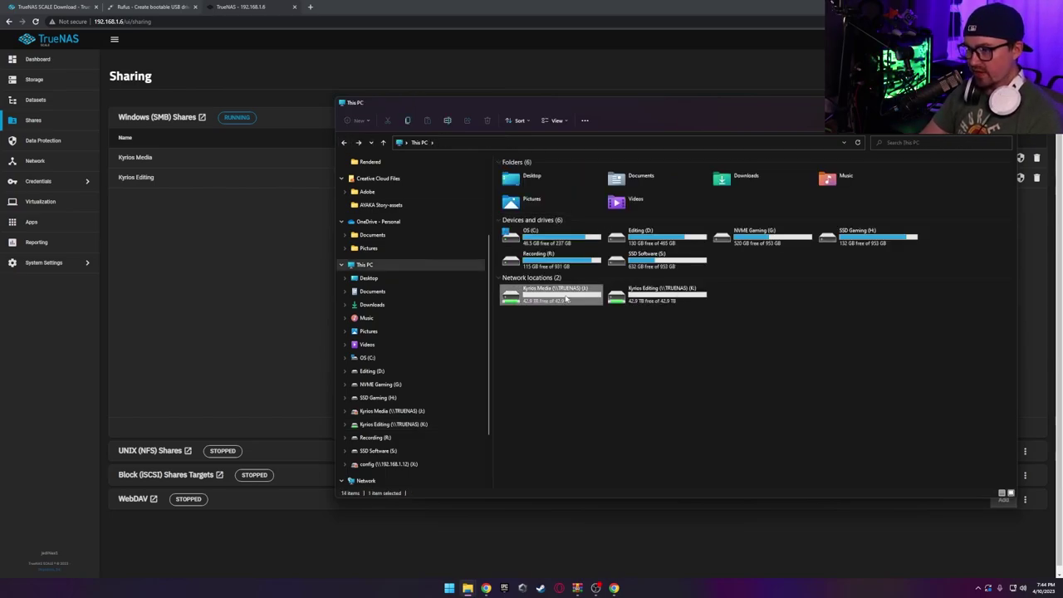
double_click(552, 295)
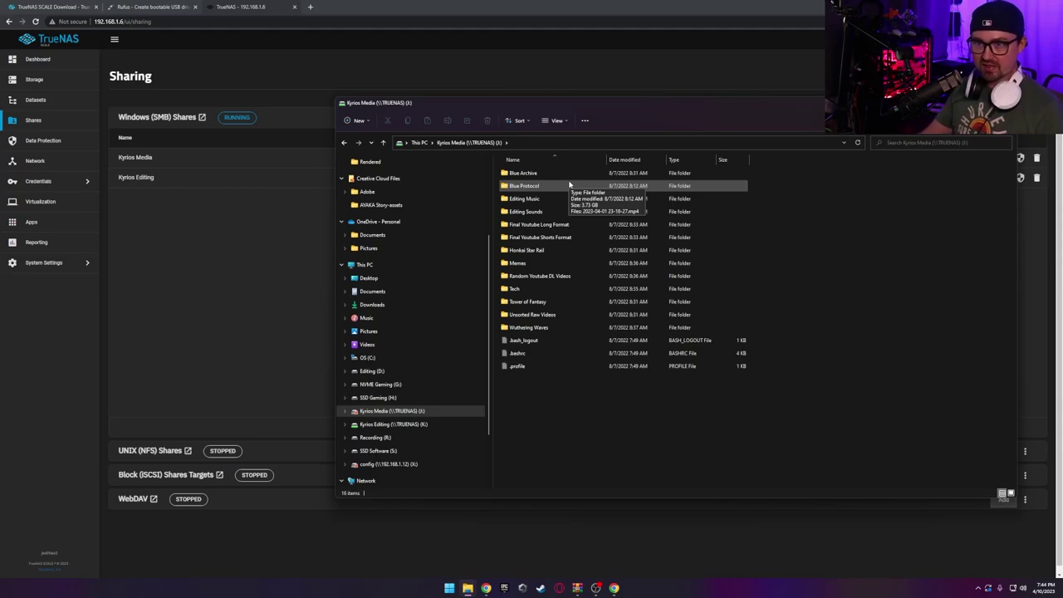
- Return to the TrueNAS dashboard and highlight the media subtype speed of the eno1 network interface
left_click(268, 86)
left_click(38, 60)
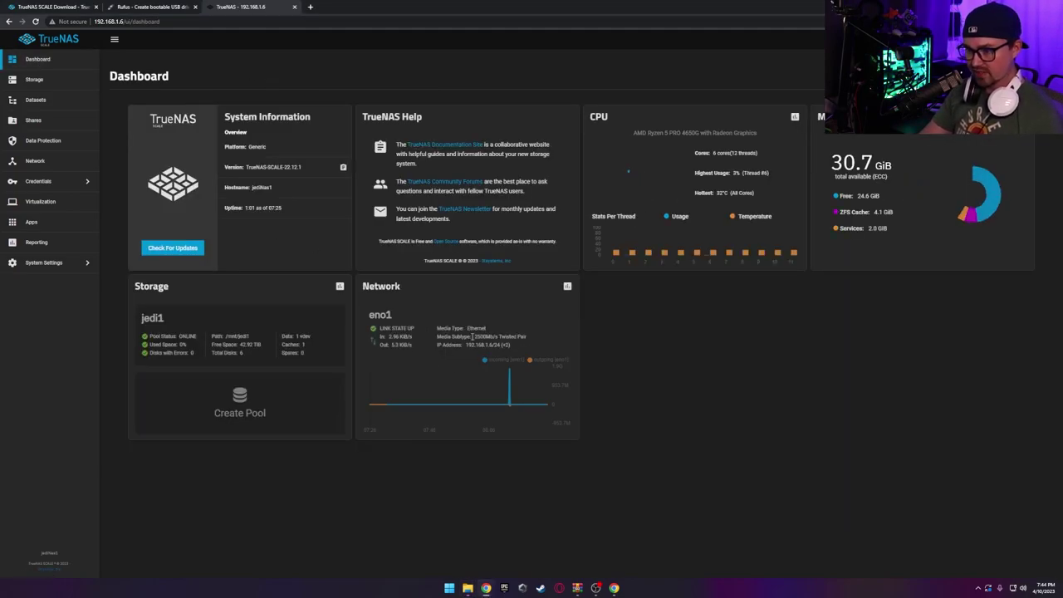
left_click_drag(473, 336, 498, 337)
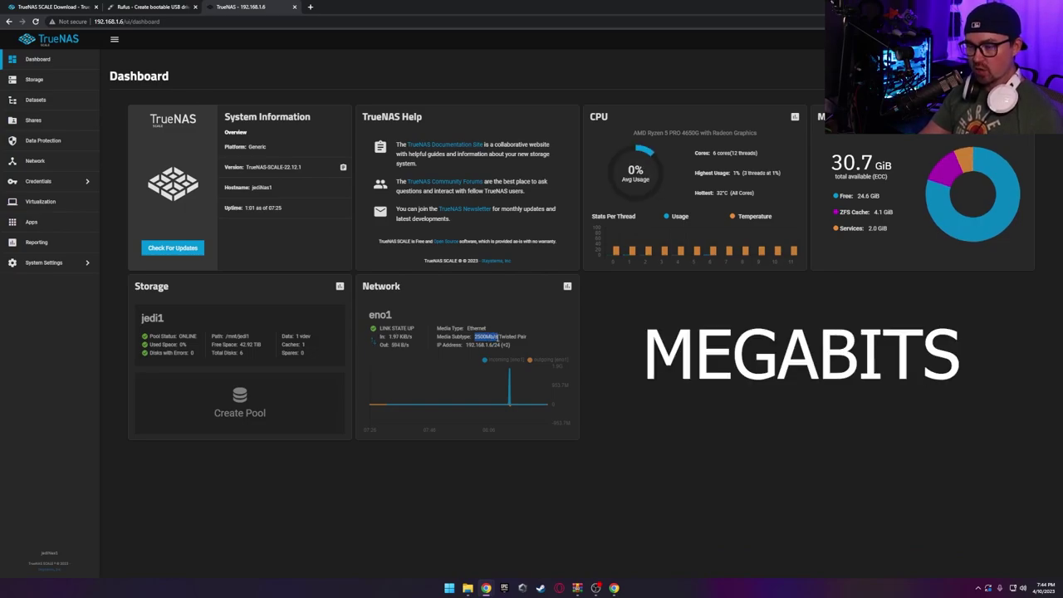
left_click(497, 332)
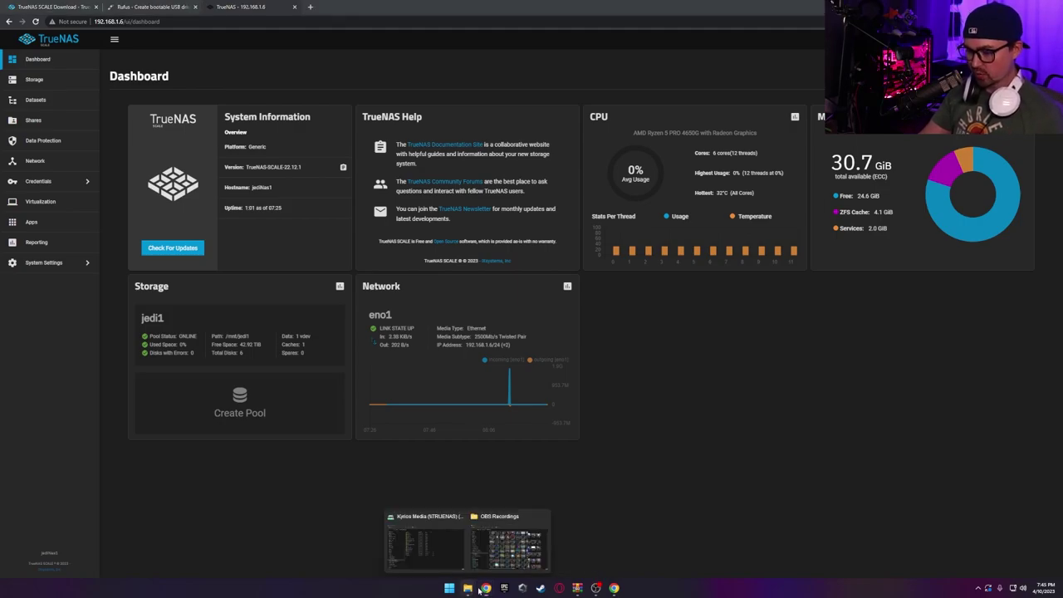
- Open the Blue Protocol folder on Kyrios Media (J:) and arrange it side by side with the OBS Recordings folder
left_click(440, 539)
left_click_drag(498, 102, 548, 104)
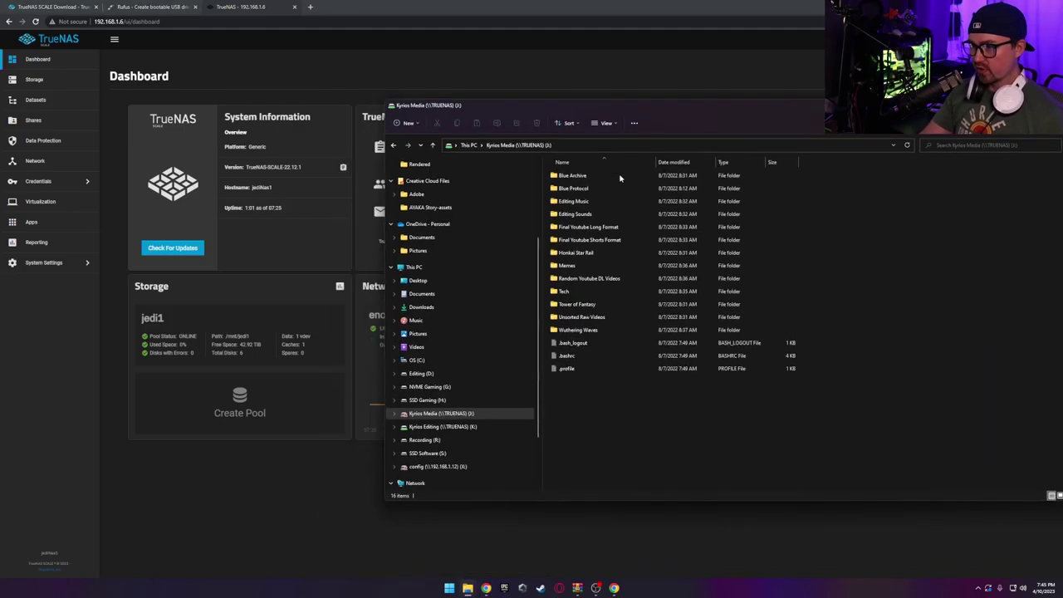
double_click(569, 188)
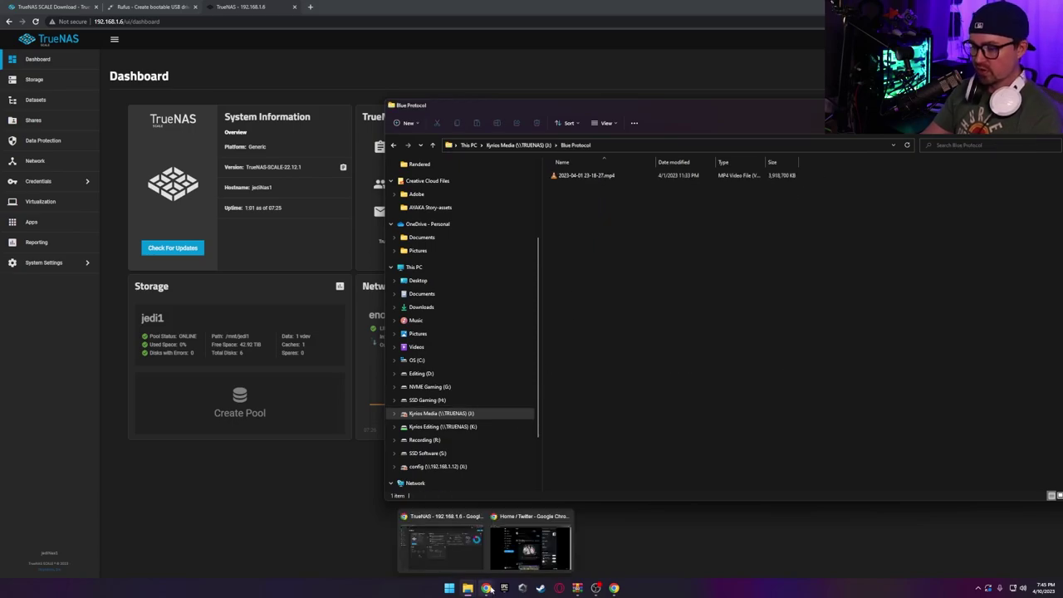
left_click(486, 575)
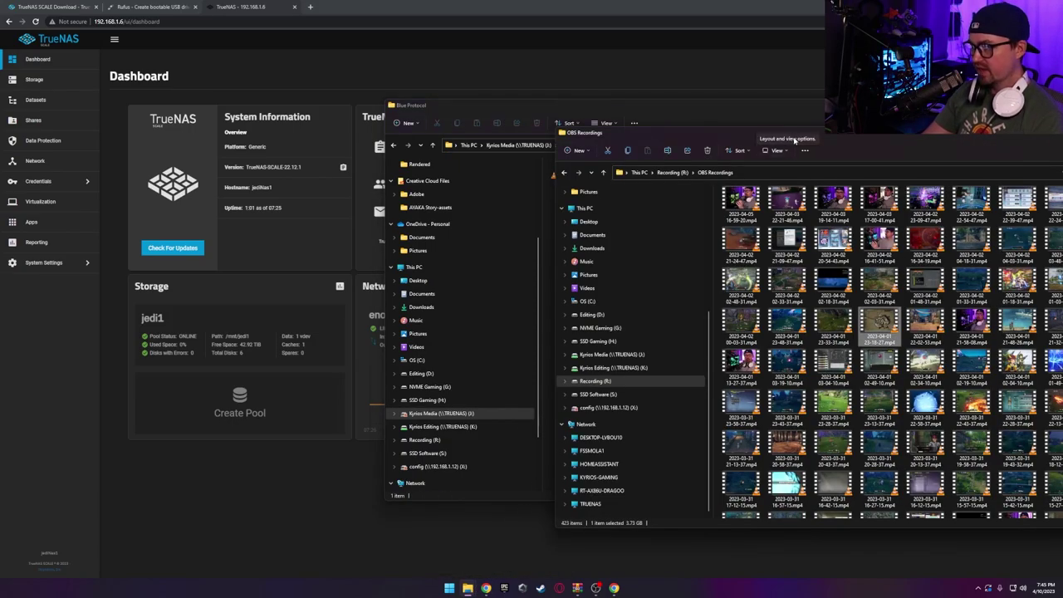
left_click_drag(855, 136, 391, 138)
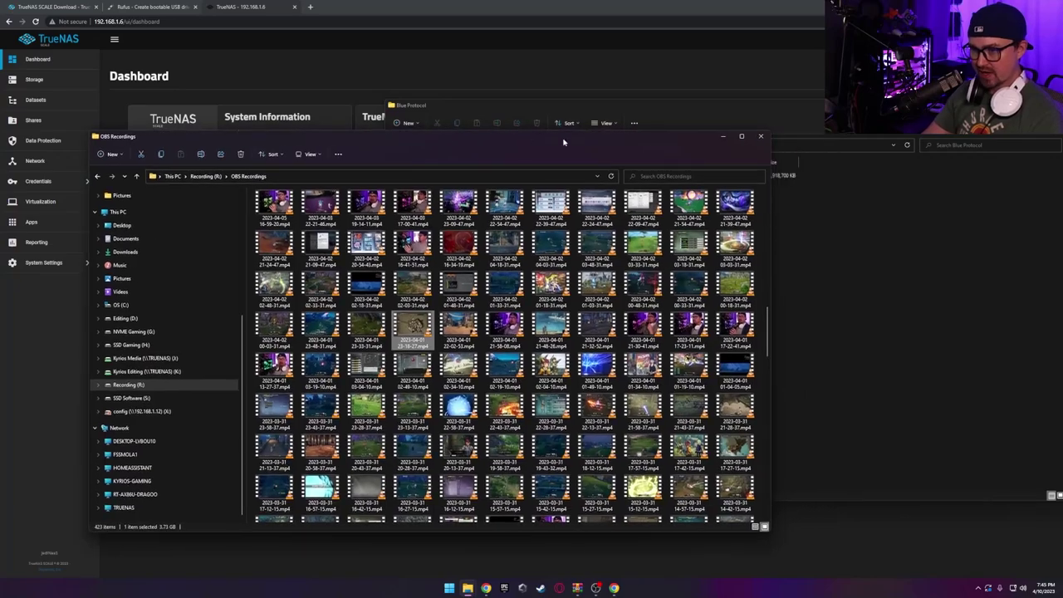
left_click_drag(440, 105, 557, 99)
left_click_drag(398, 135, 299, 123)
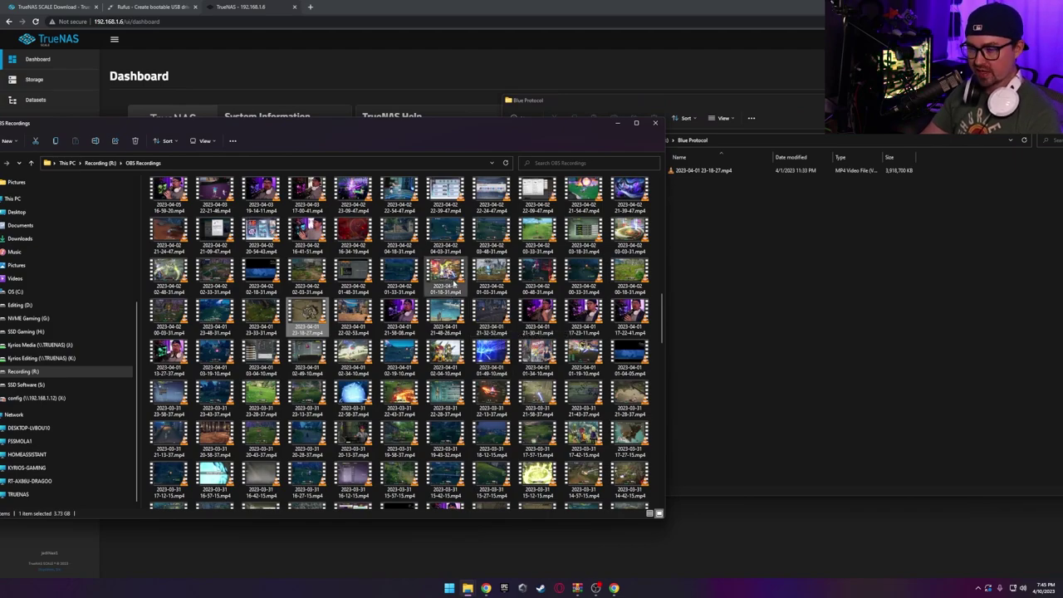
left_click_drag(454, 284, 759, 260)
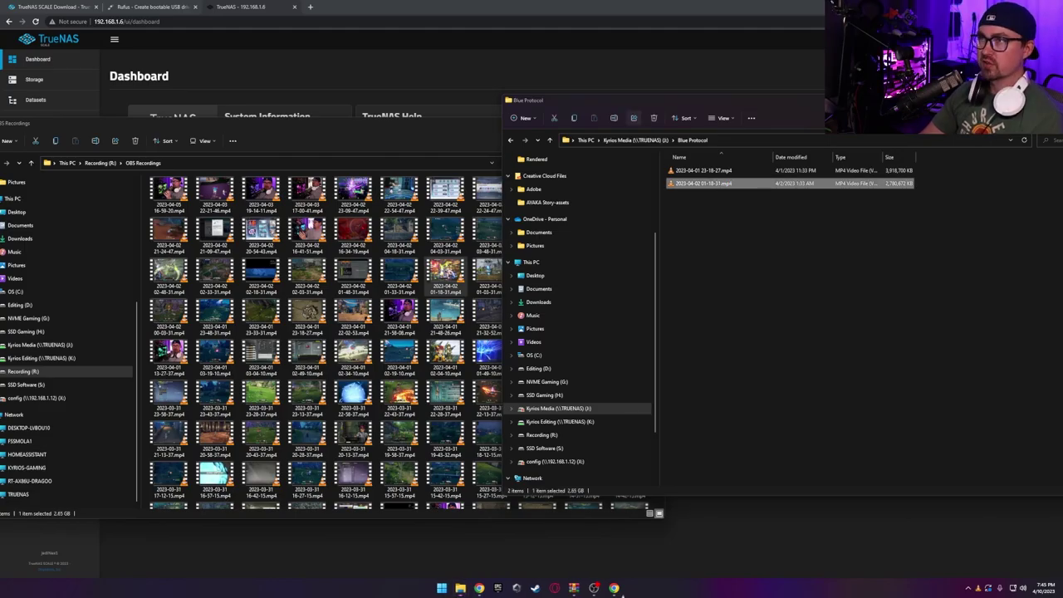
key("Return")
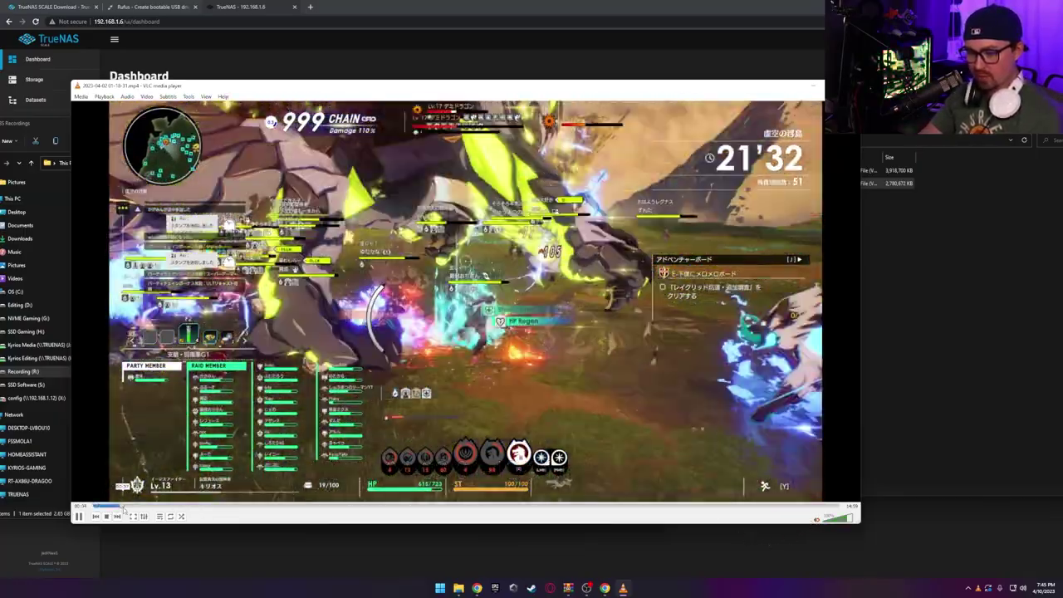
- Skip through the copied video at several points across its length to test seeking from the NAS, and close the player
left_click_drag(93, 505, 255, 505)
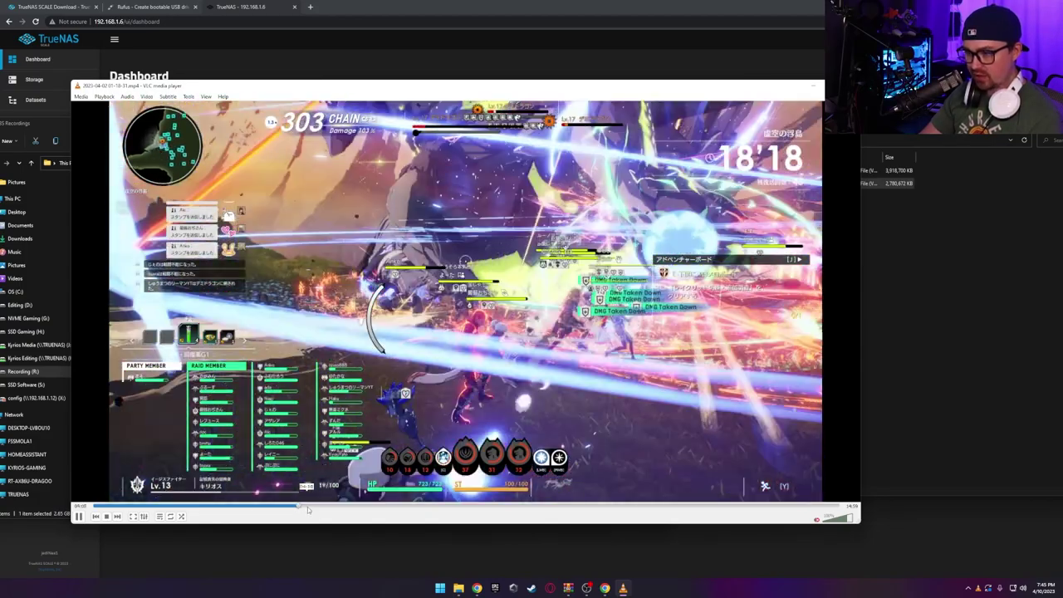
left_click(299, 506)
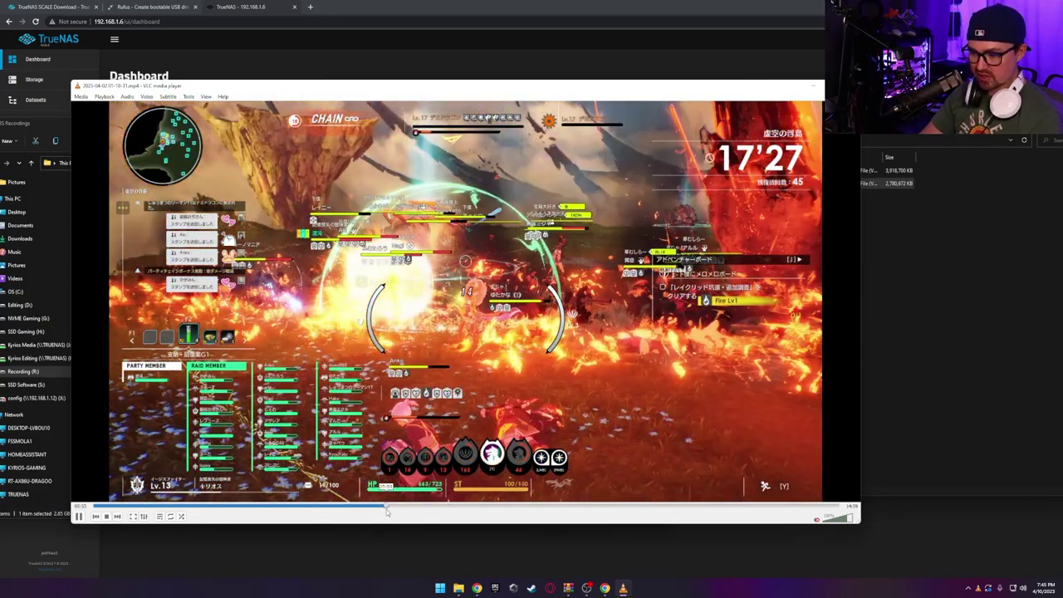
left_click(386, 506)
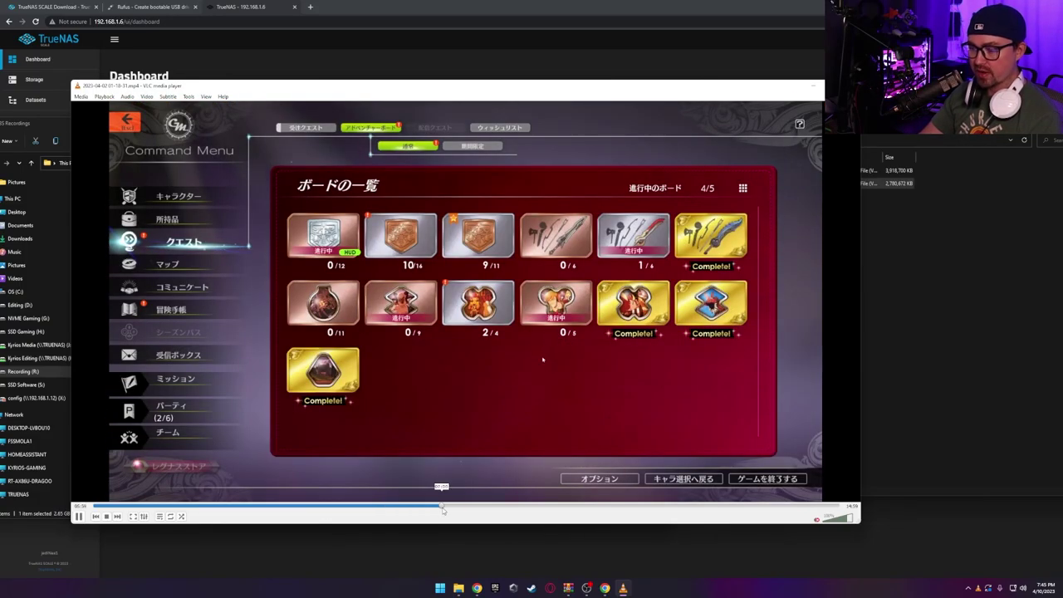
left_click(481, 505)
left_click(519, 506)
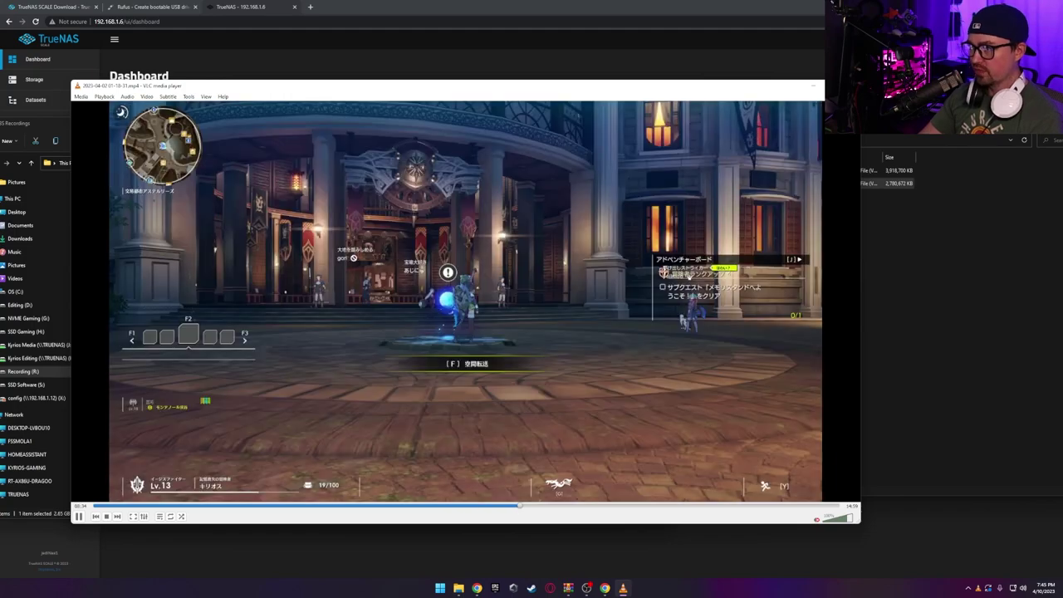
key("ctrl+q")
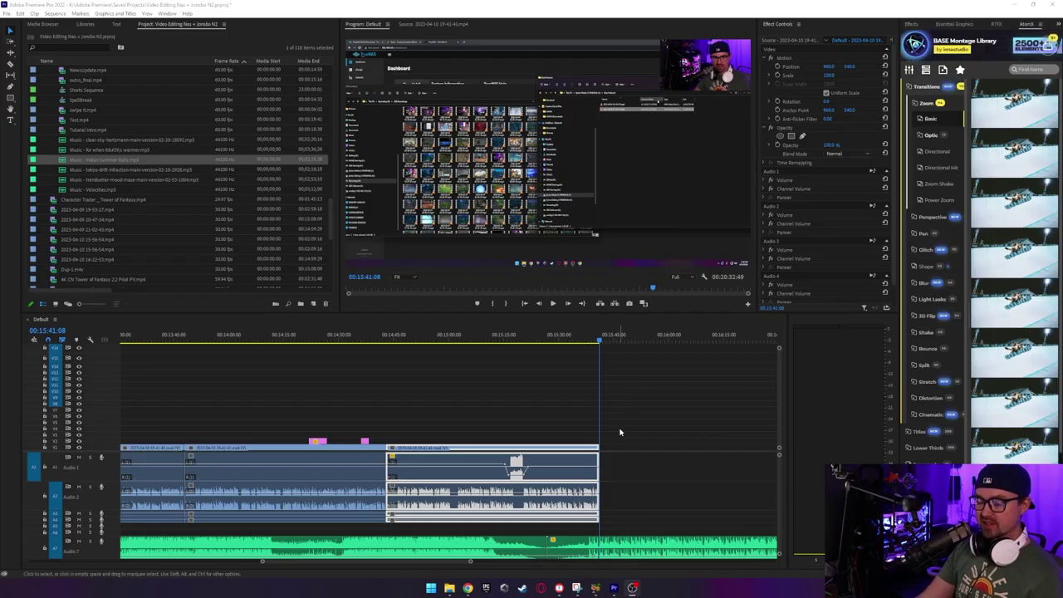
- Switch to Adobe Premiere Pro, examine the whole editing timeline, and look through the project's media list, collapsing its expanded bins
scroll(627, 434, "down", 8)
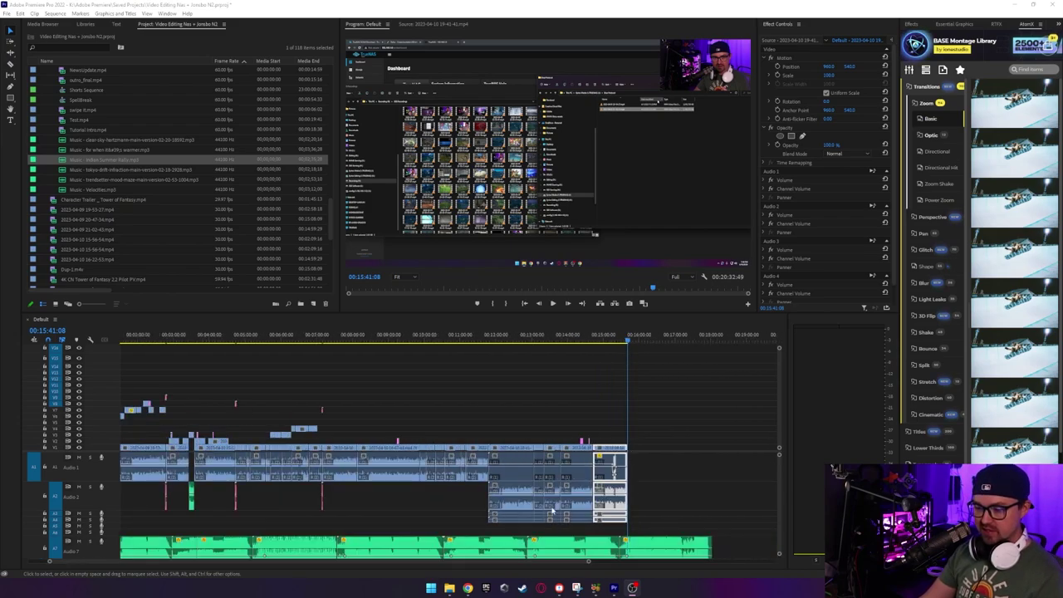
scroll(436, 565, "up", 2)
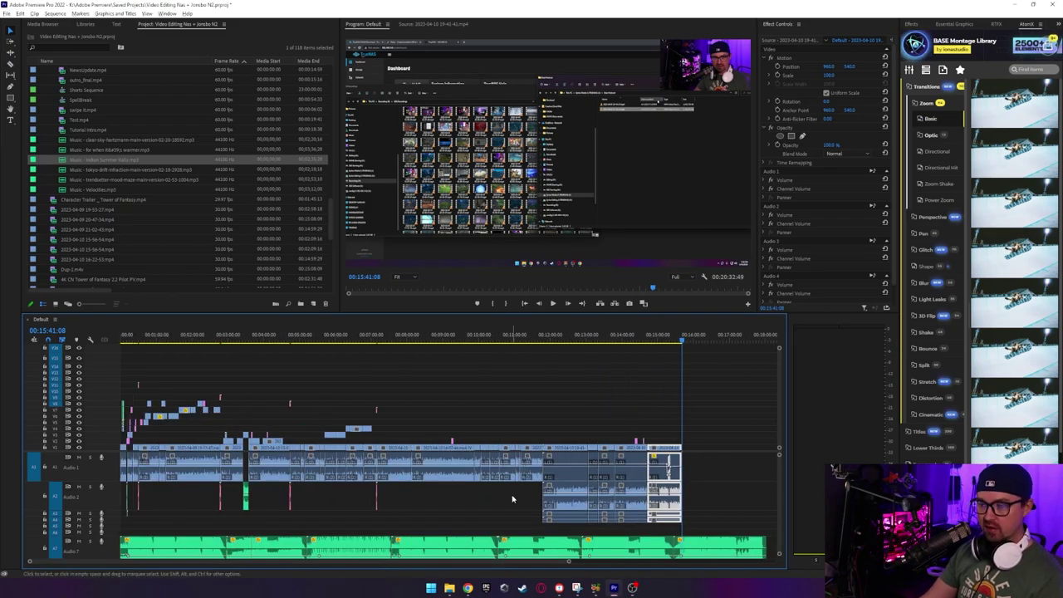
scroll(512, 498, "down", 2)
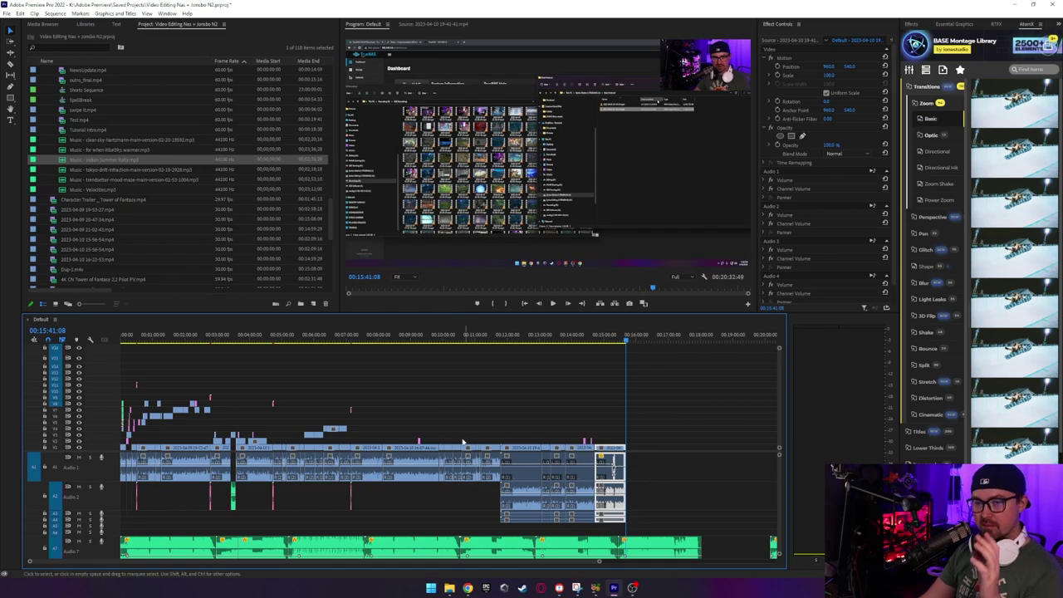
scroll(60, 116, "up", 10)
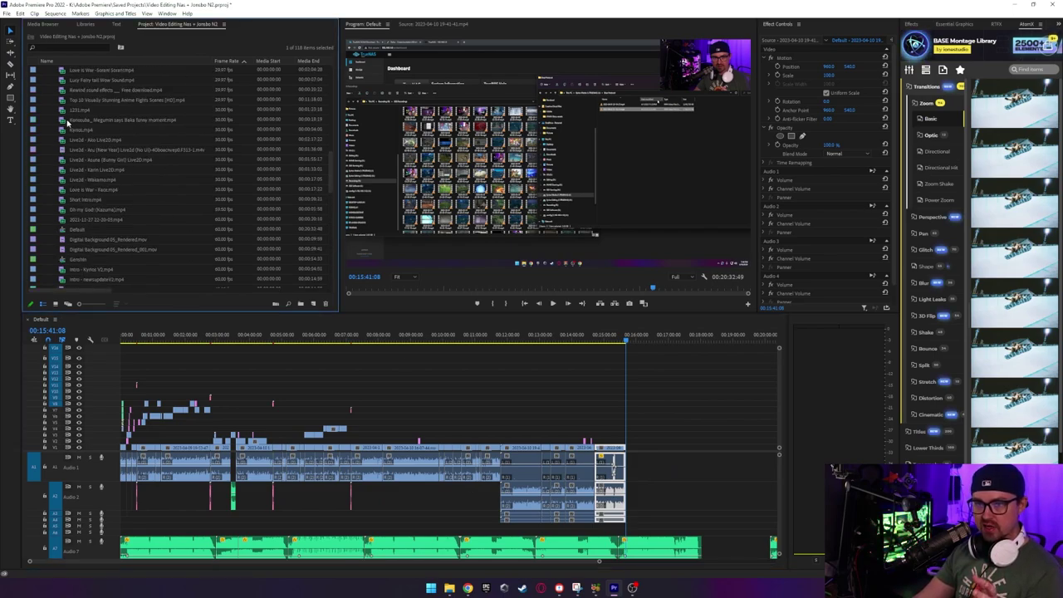
scroll(58, 108, "up", 5)
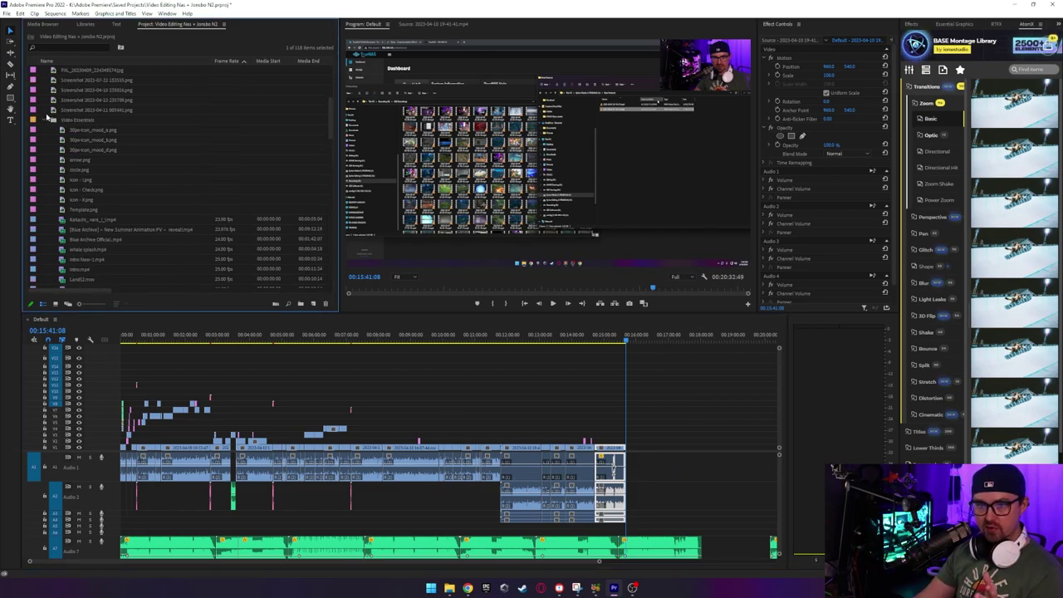
left_click(51, 120)
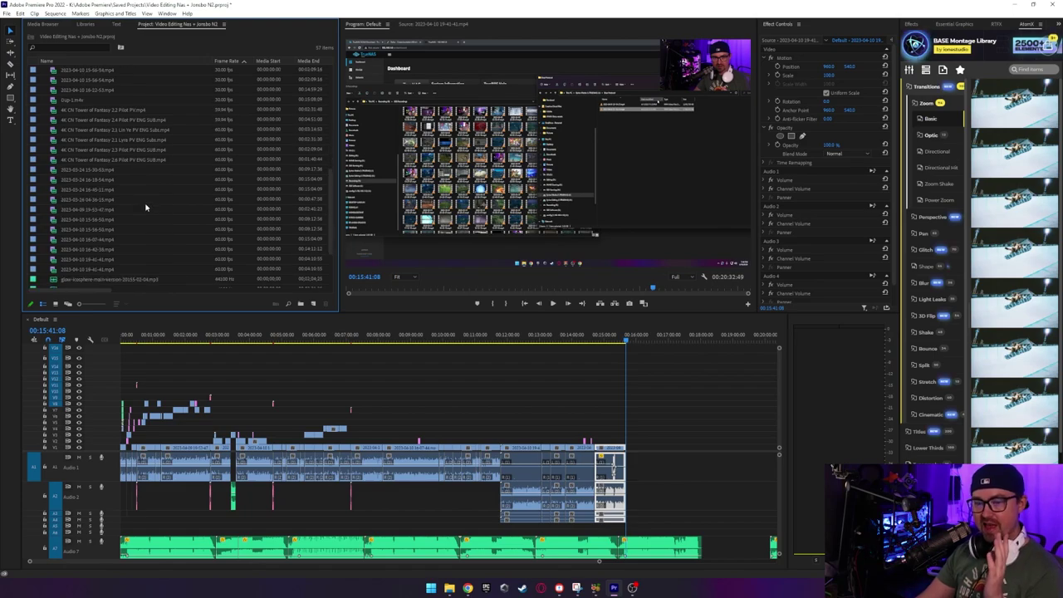
- Deselect the clips and scrub the timeline back to about 4:27 and forward to about 8:41, playing briefly to test responsiveness
left_click(306, 371)
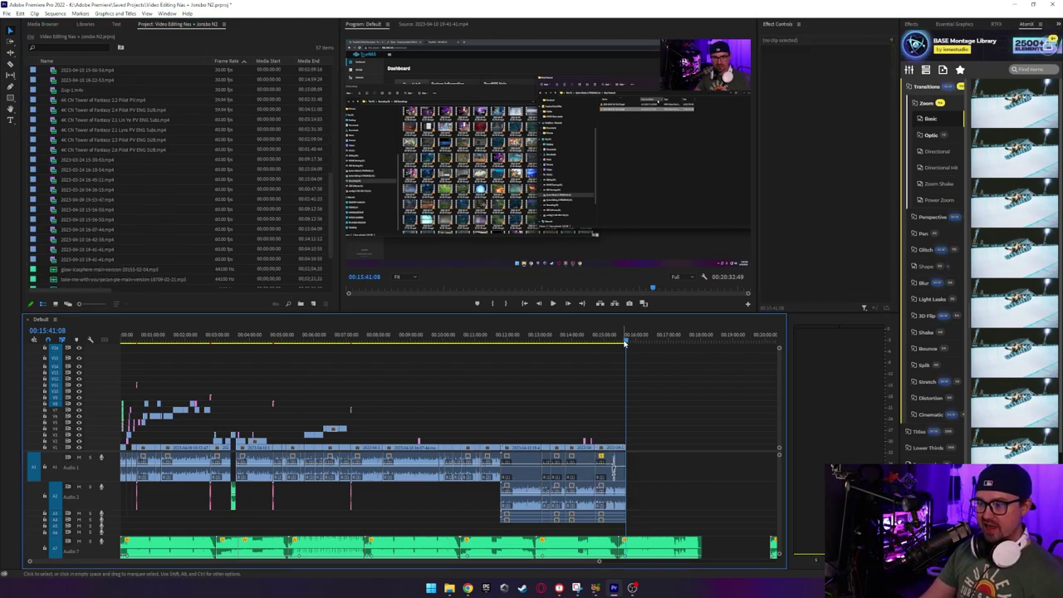
left_click_drag(619, 344, 278, 352)
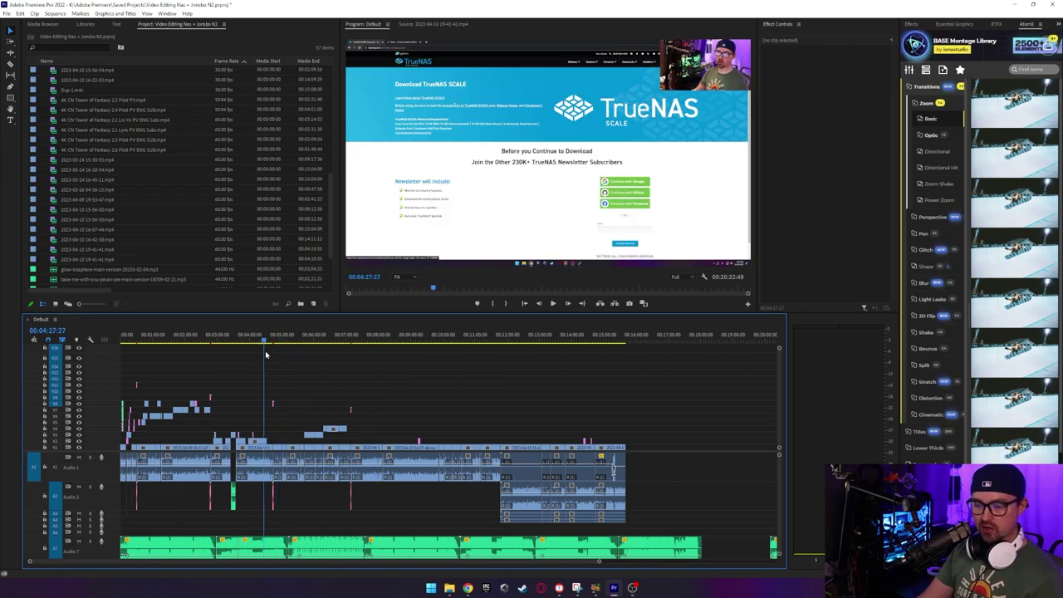
left_click_drag(251, 355, 383, 358)
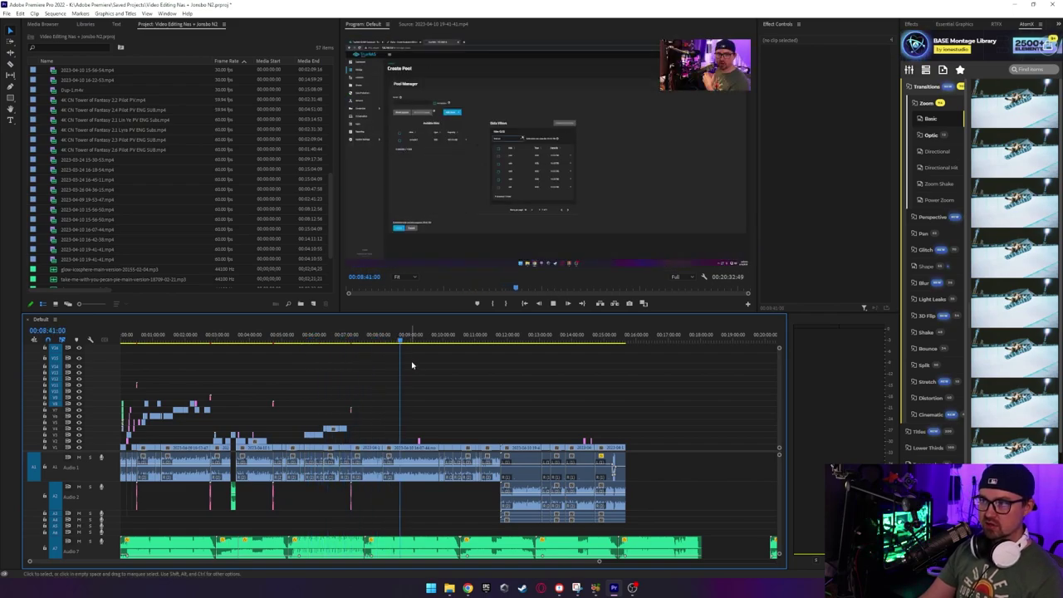
key("space")
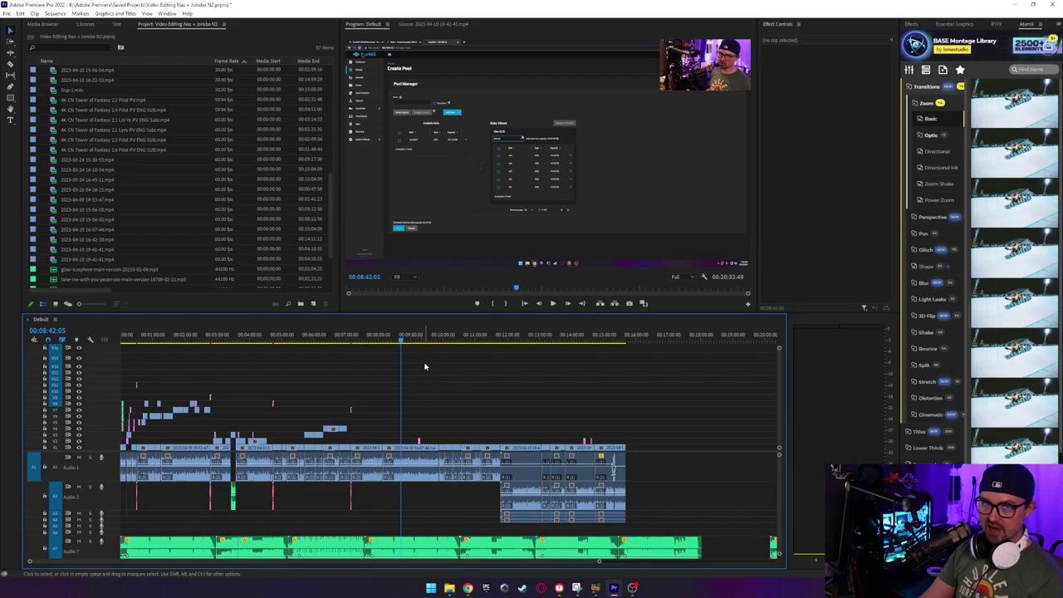